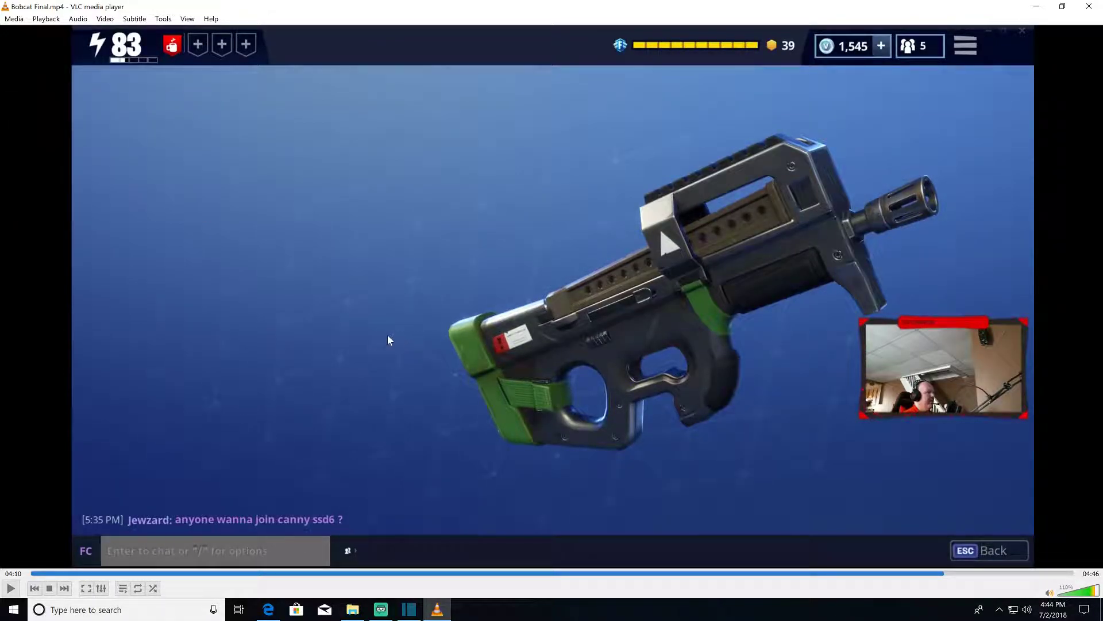
Open the Snipping Tool and capture a snip of the whole paused video frame showing the gun
left_click(86, 609)
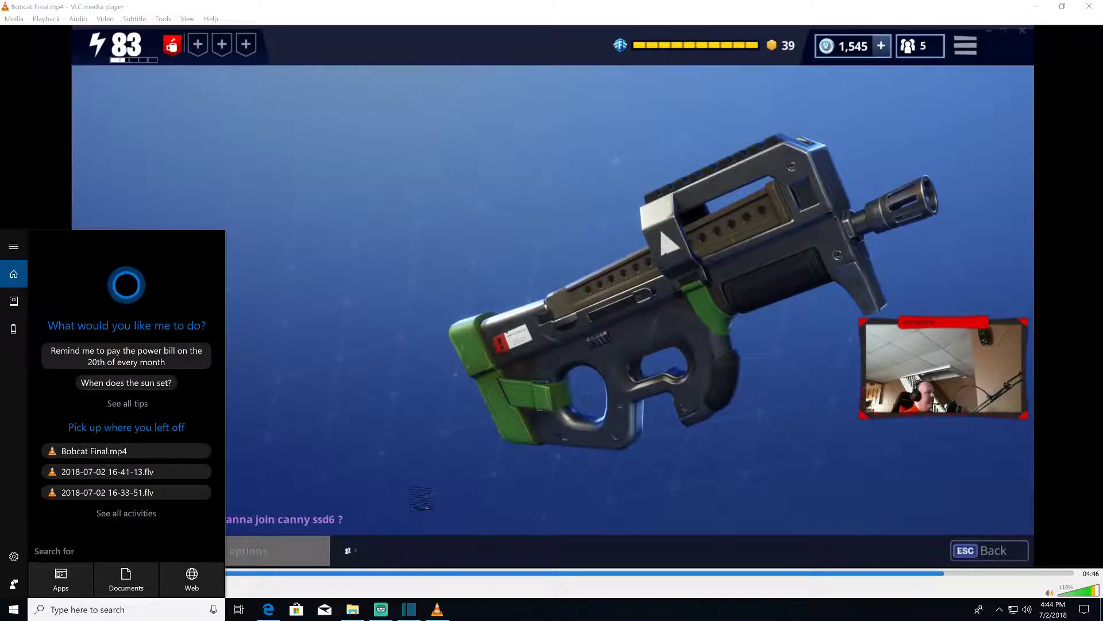
type("snipping")
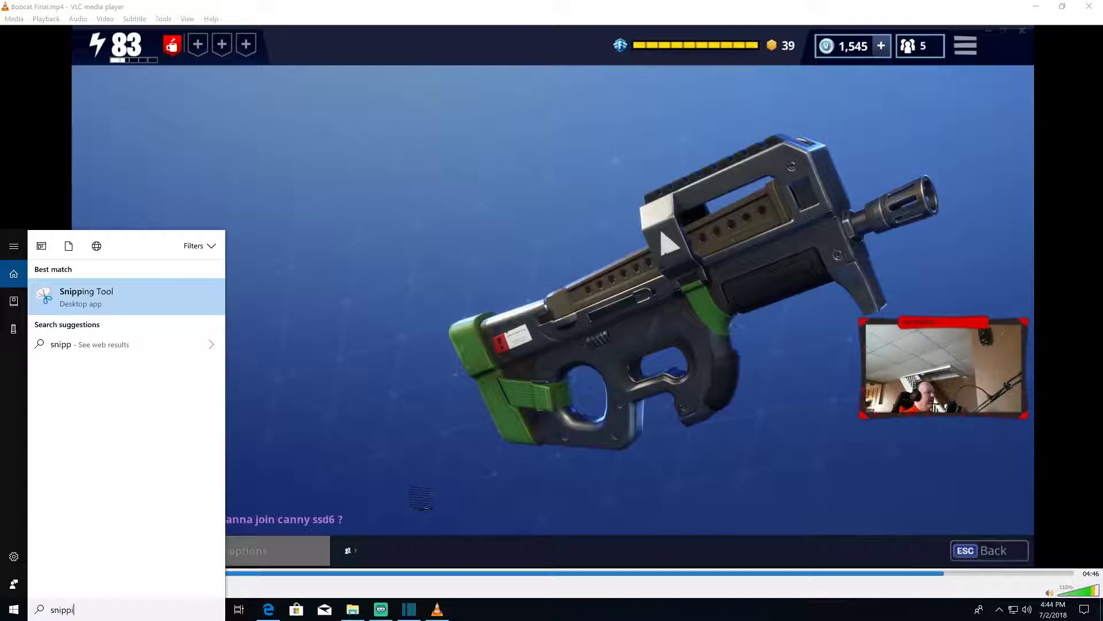
left_click(118, 309)
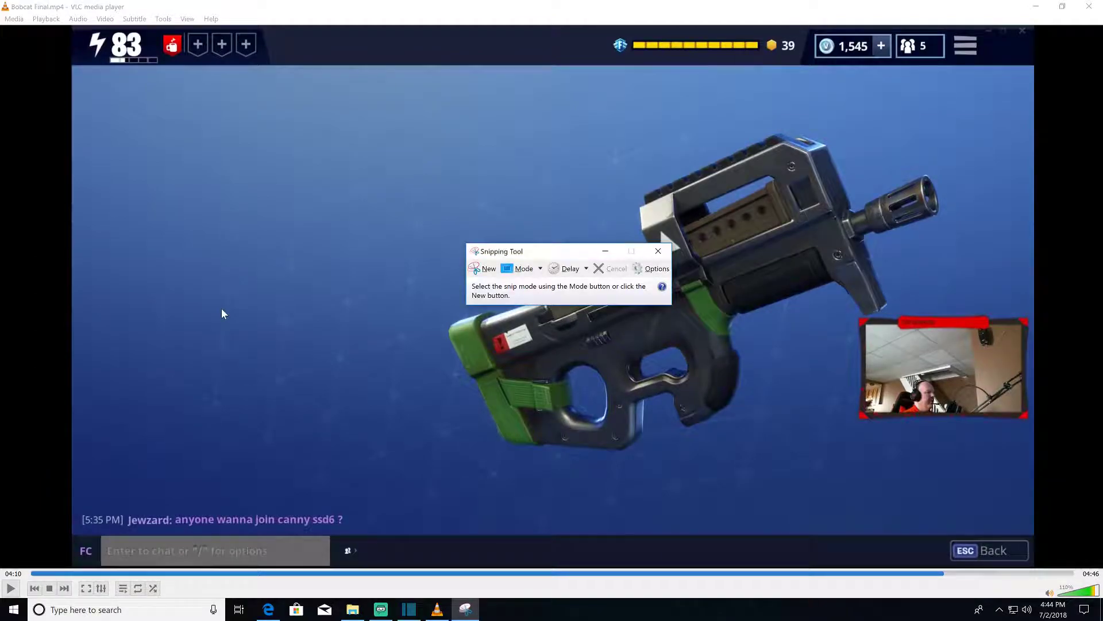
left_click(473, 270)
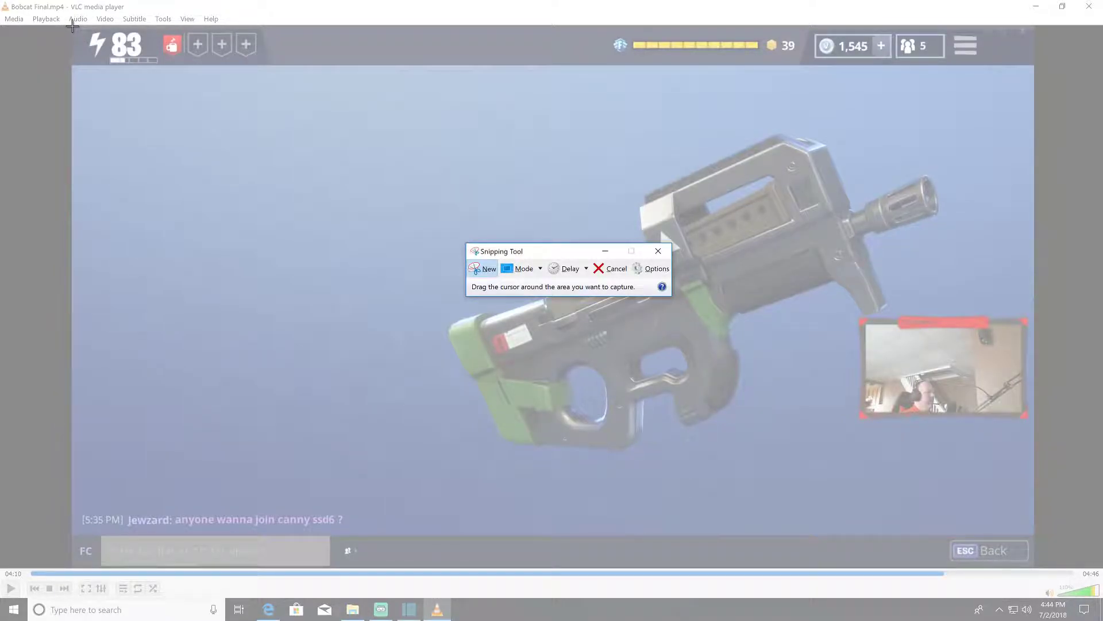
left_click_drag(71, 26, 1035, 567)
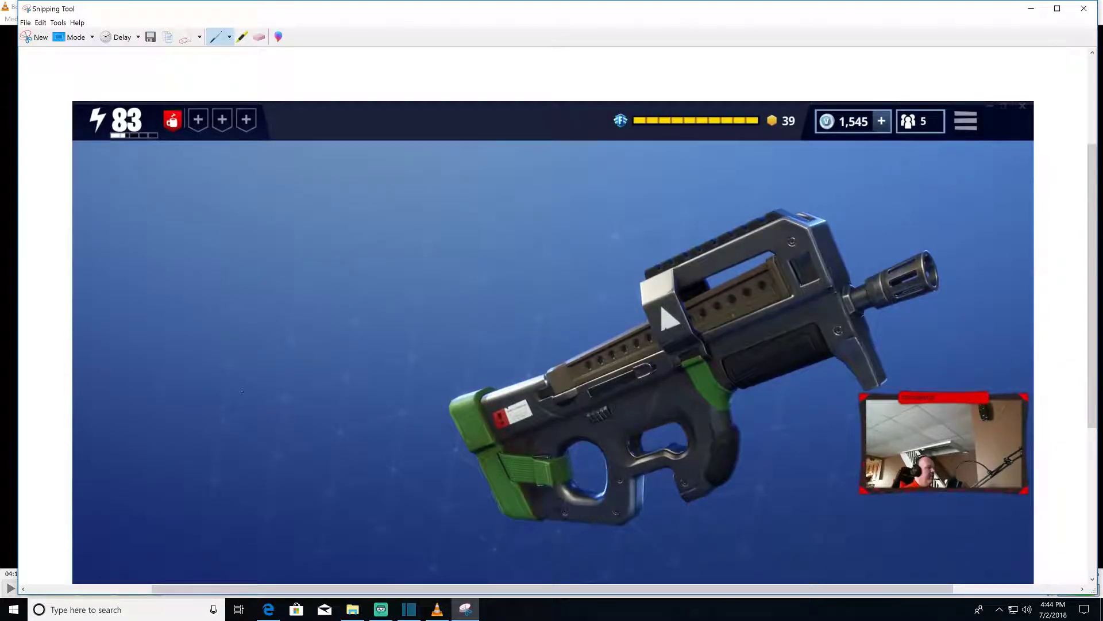
Save the snip to the Desktop as a PNG named "Snipping 2"
left_click(149, 40)
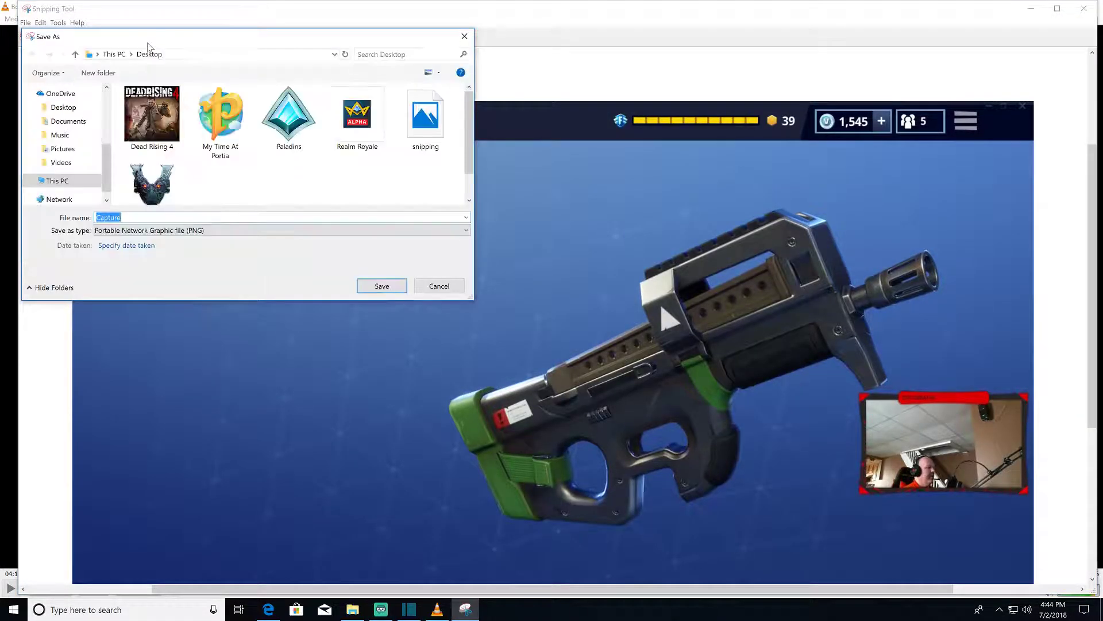
key("BackSpace")
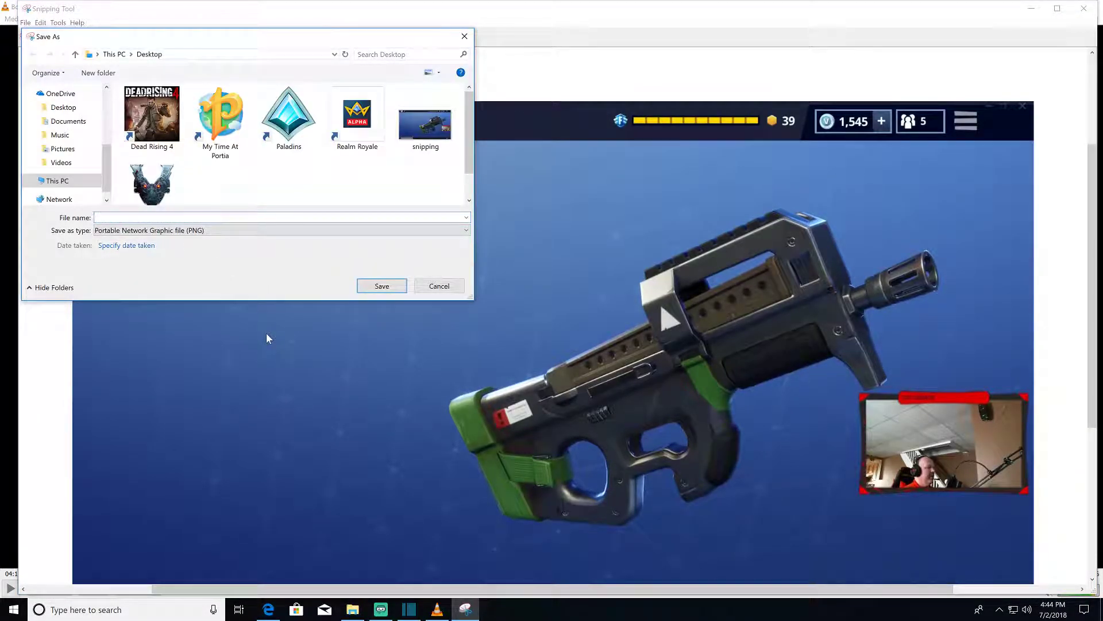
type("Snipping 2")
left_click(369, 283)
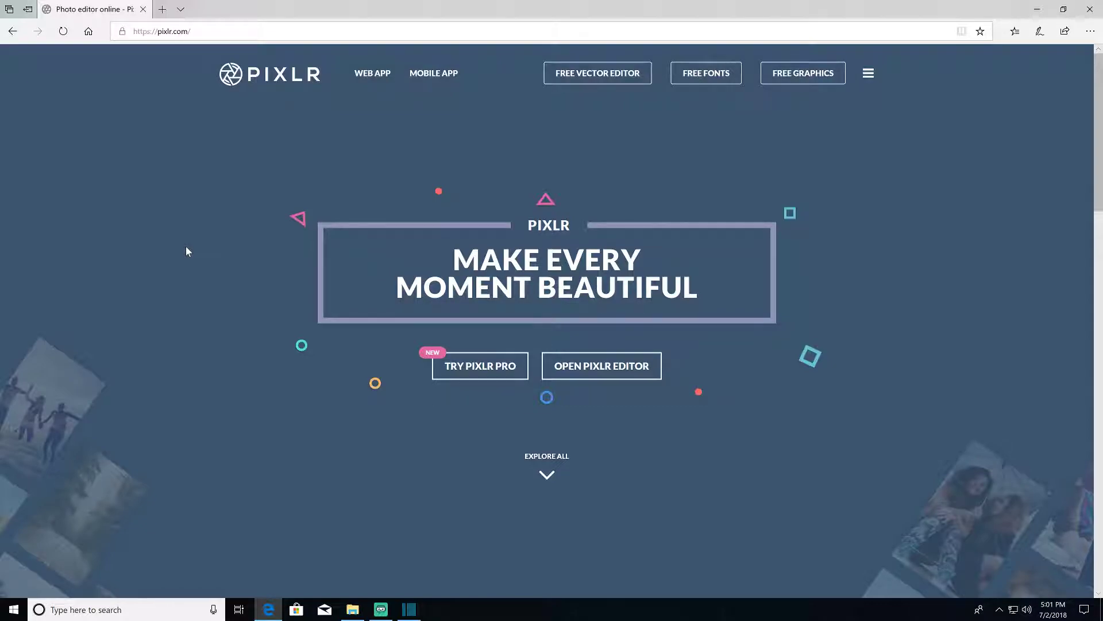
Launch the Pixlr Editor web app from pixlr.com in the browser and open the "Snipping 2" image from the Desktop
left_click(375, 75)
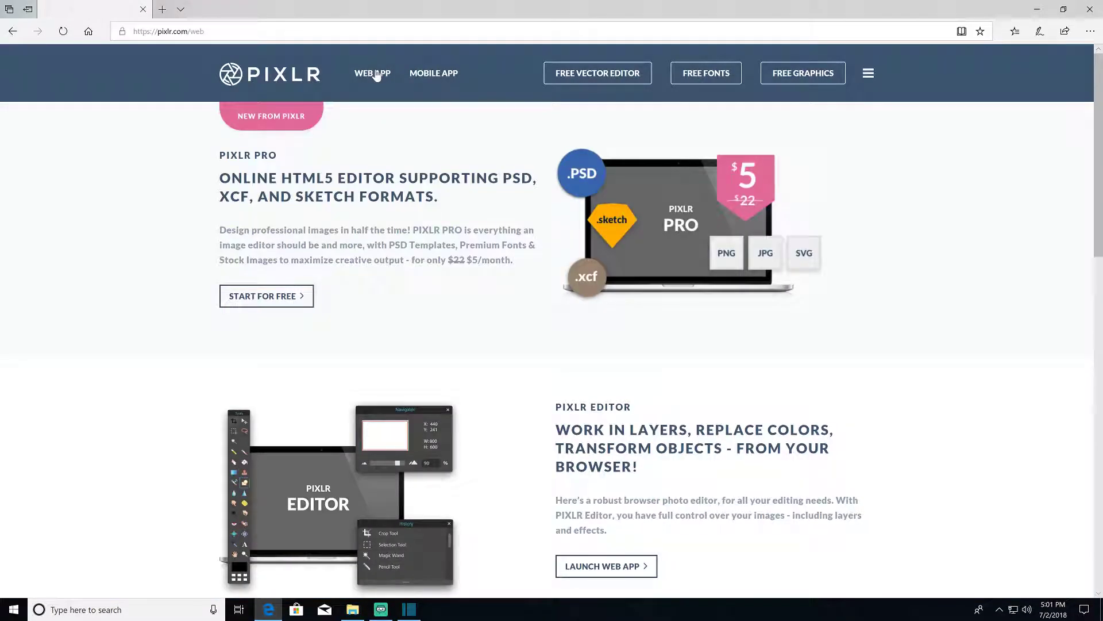
scroll(482, 322, "down", 3)
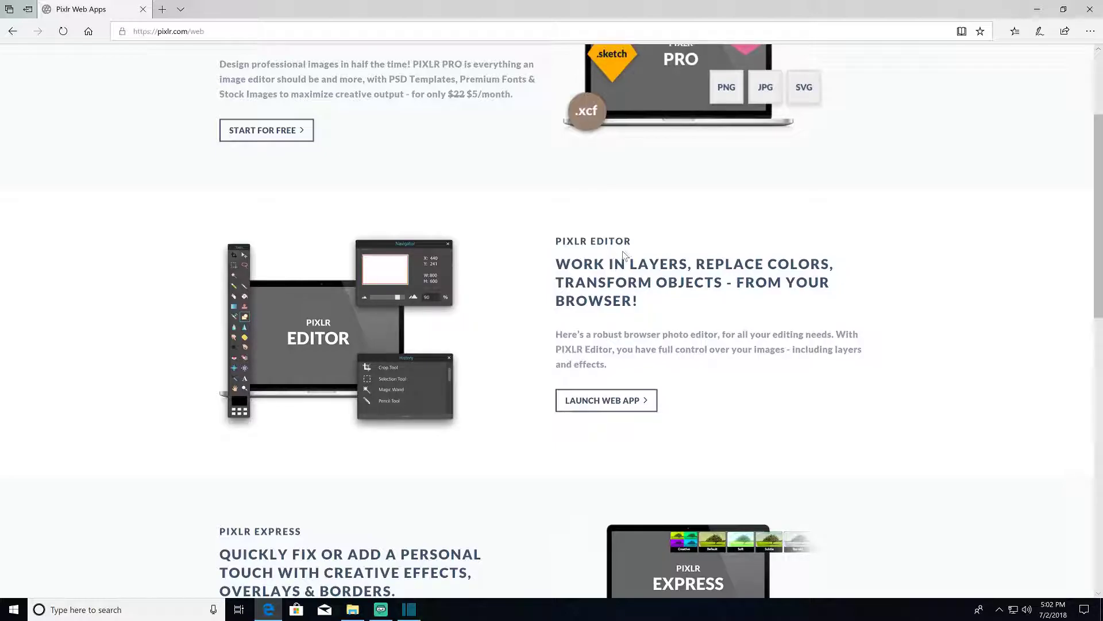
left_click(613, 405)
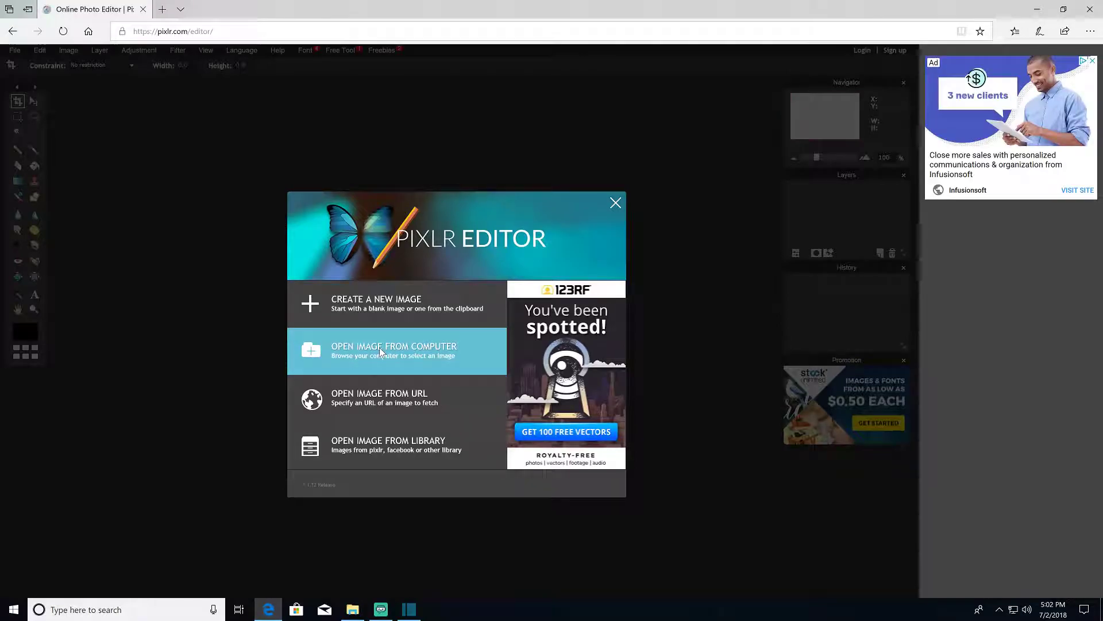
left_click(379, 347)
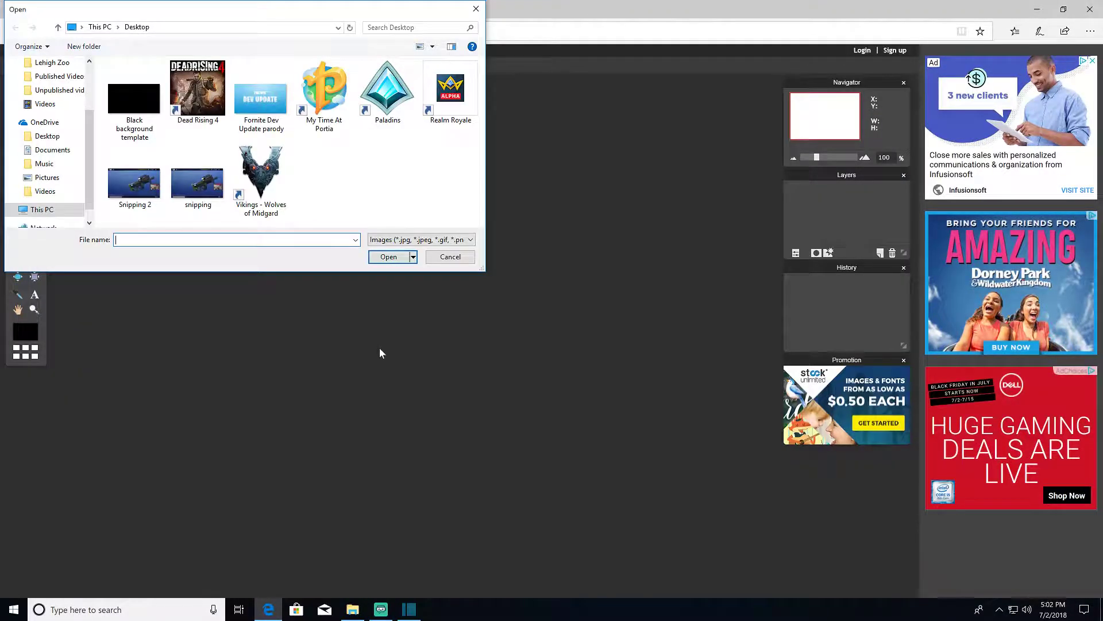
left_click(137, 189)
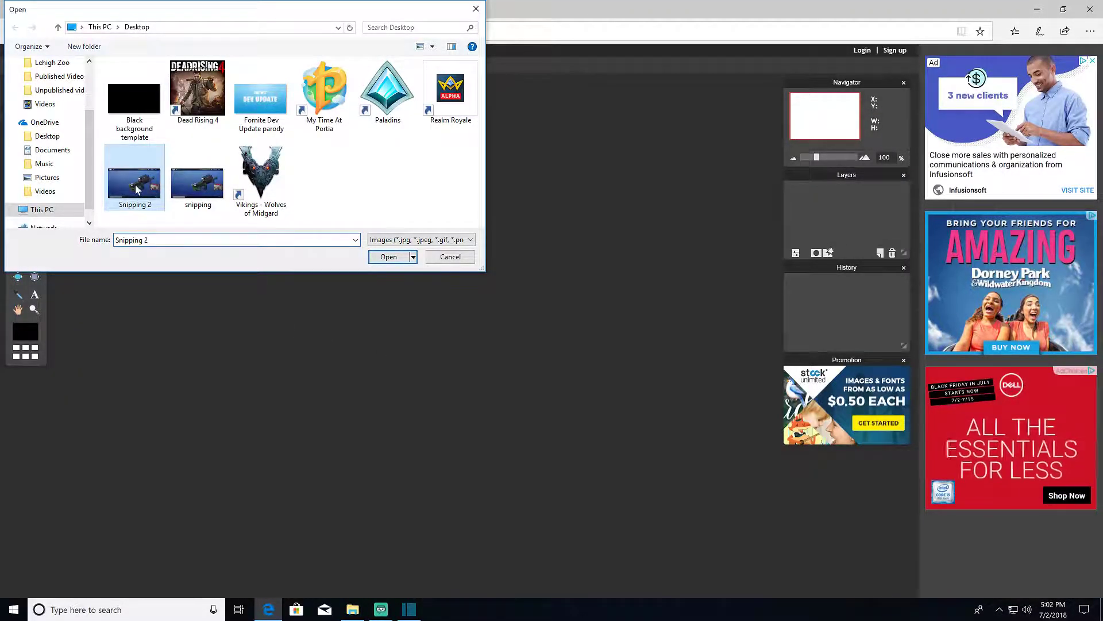
double_click(136, 188)
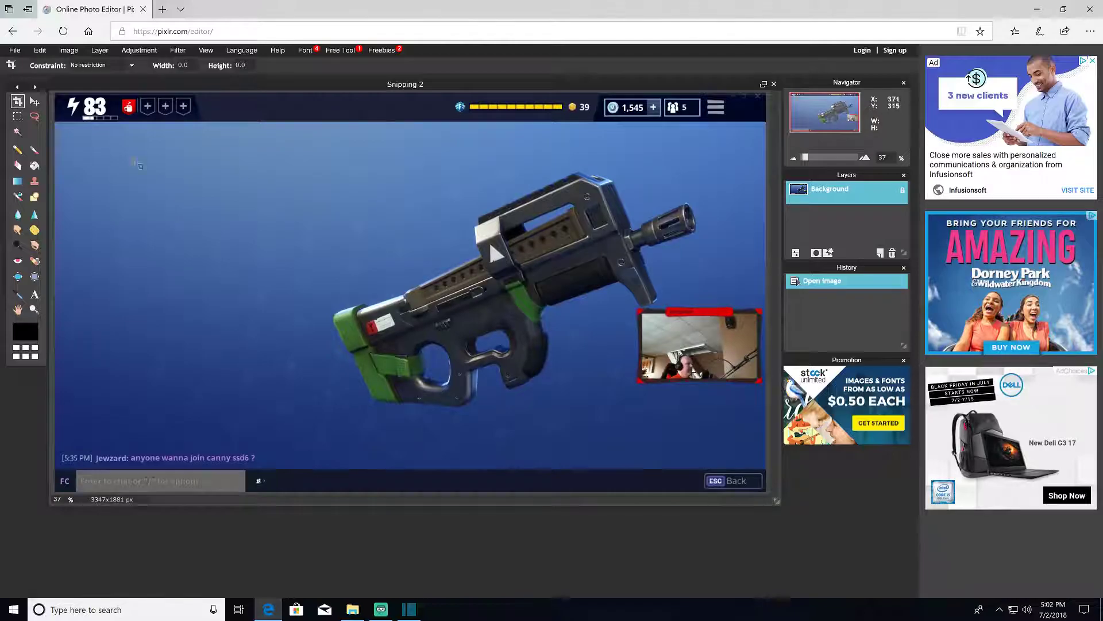
Resize the image to a width of 1280 pixels with proportions constrained
left_click(68, 52)
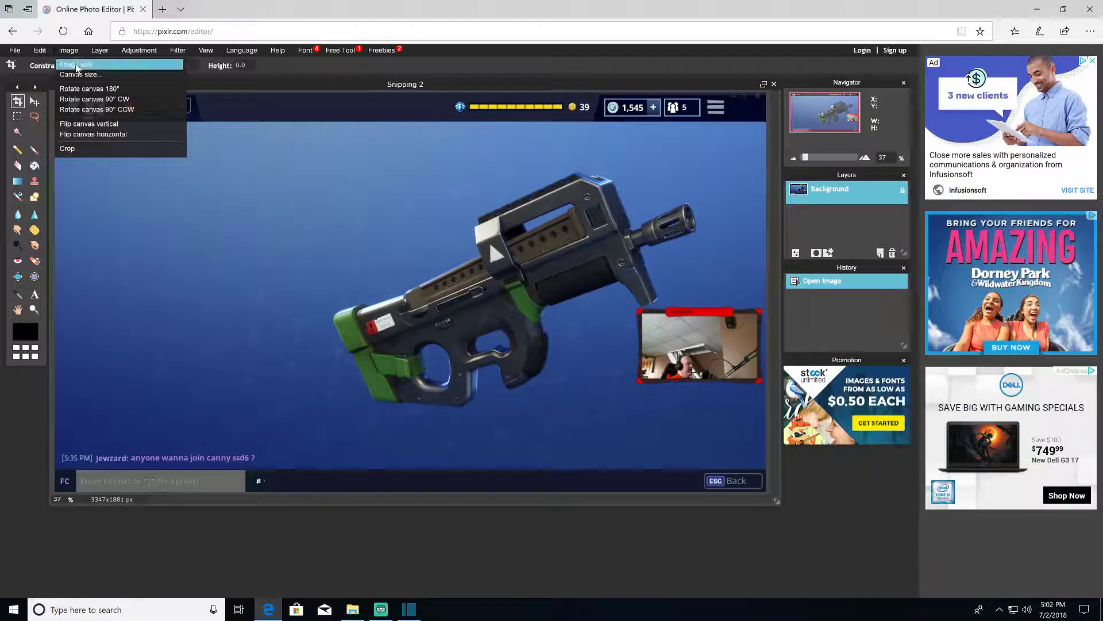
left_click(75, 63)
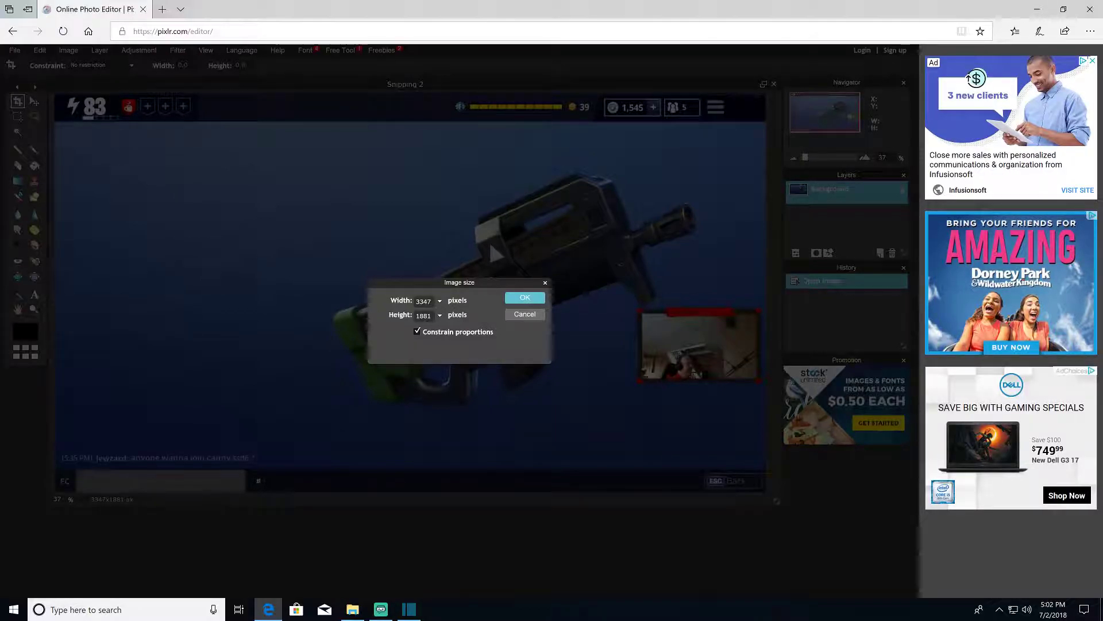
key("BackSpace")
key("BackSpace")
key("BackSpace")
key("BackSpace")
type("1")
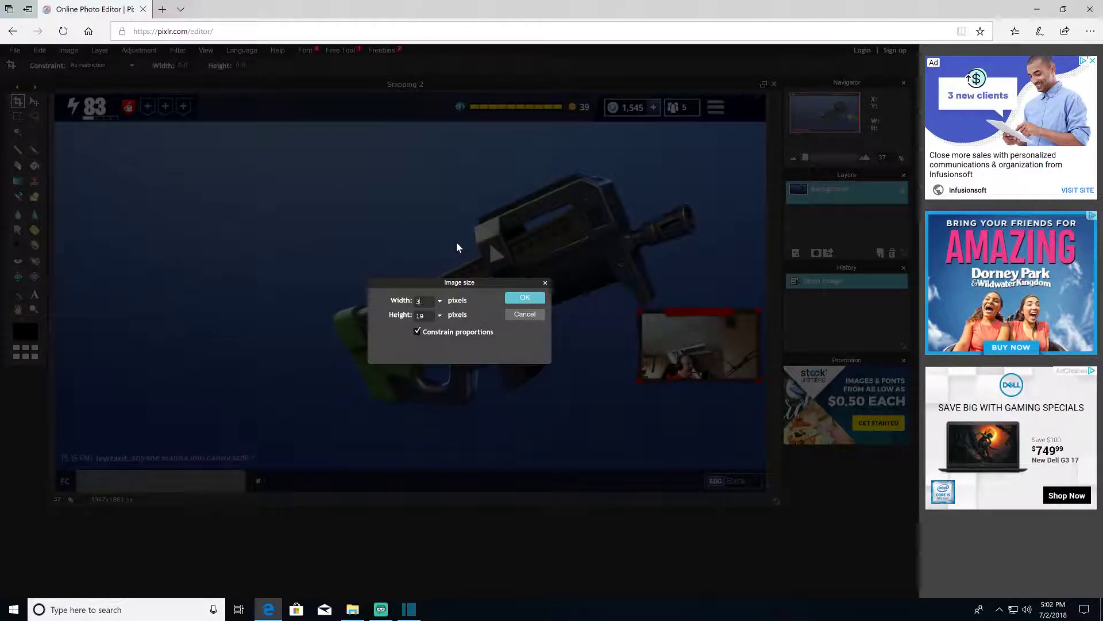
type("280")
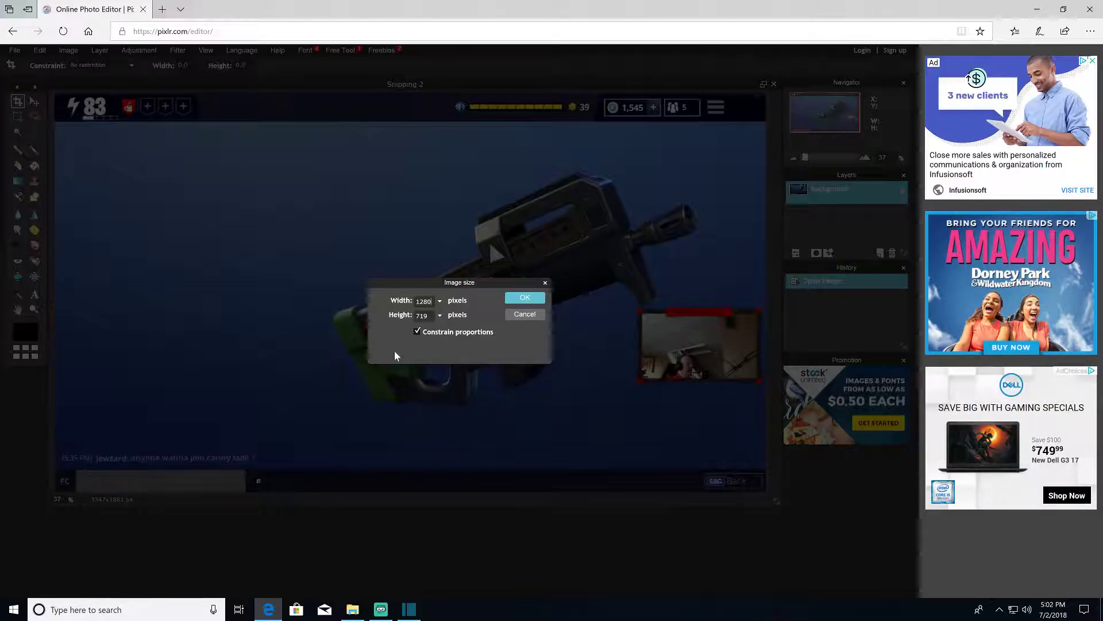
left_click(543, 300)
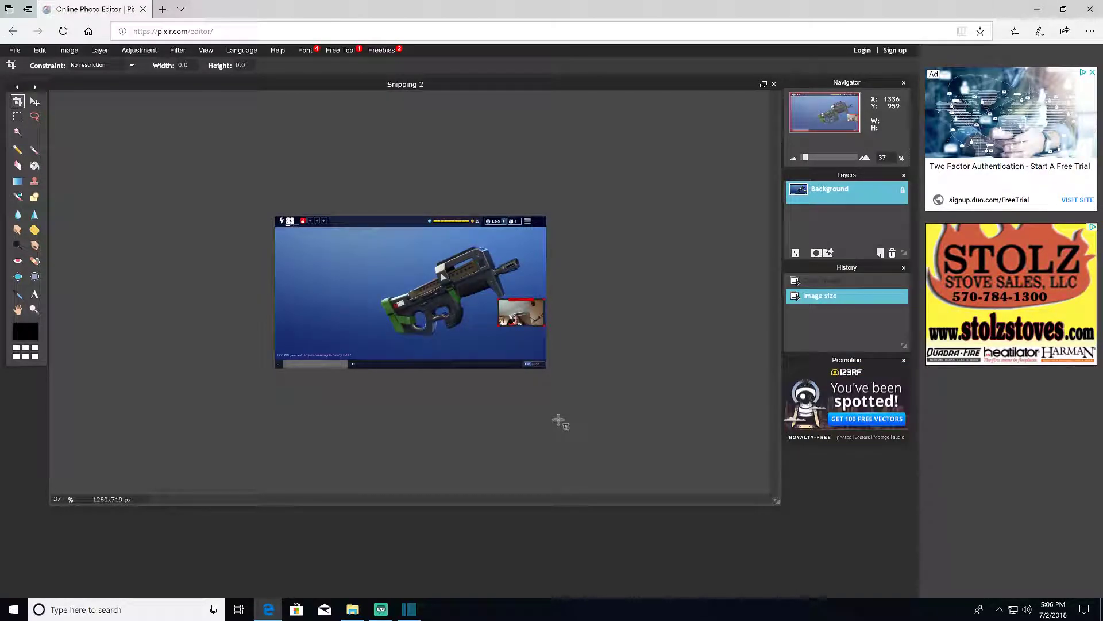
Add the text "Bobcat Review" in the upper-left area of the image
scroll(559, 421, "up", 3)
scroll(559, 421, "down", 1)
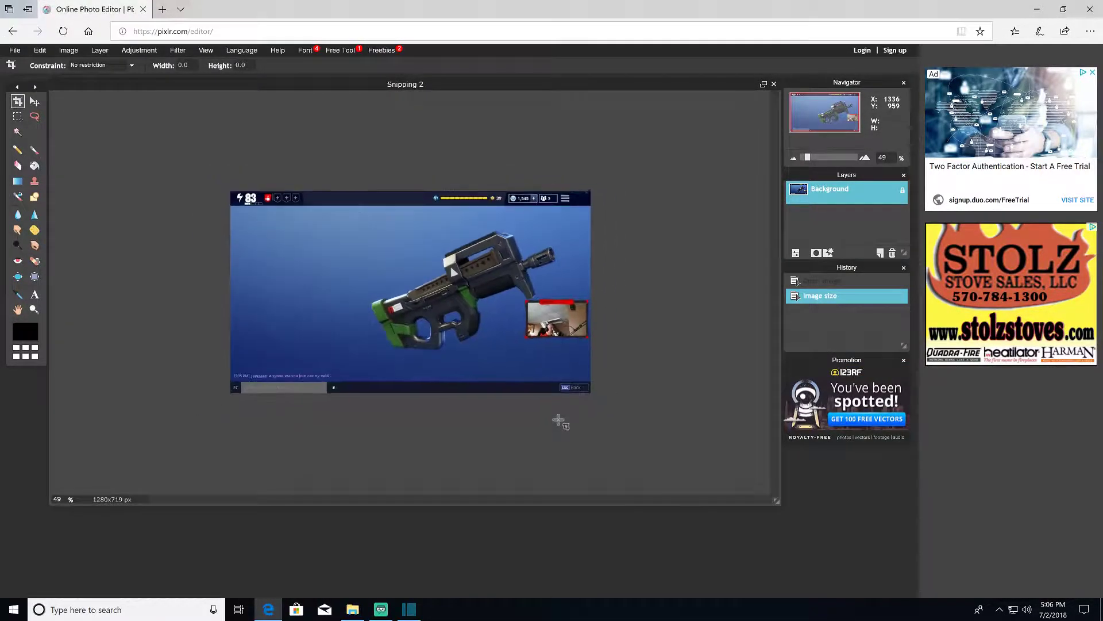
scroll(559, 420, "up", 2)
scroll(559, 420, "down", 1)
scroll(558, 418, "up", 2)
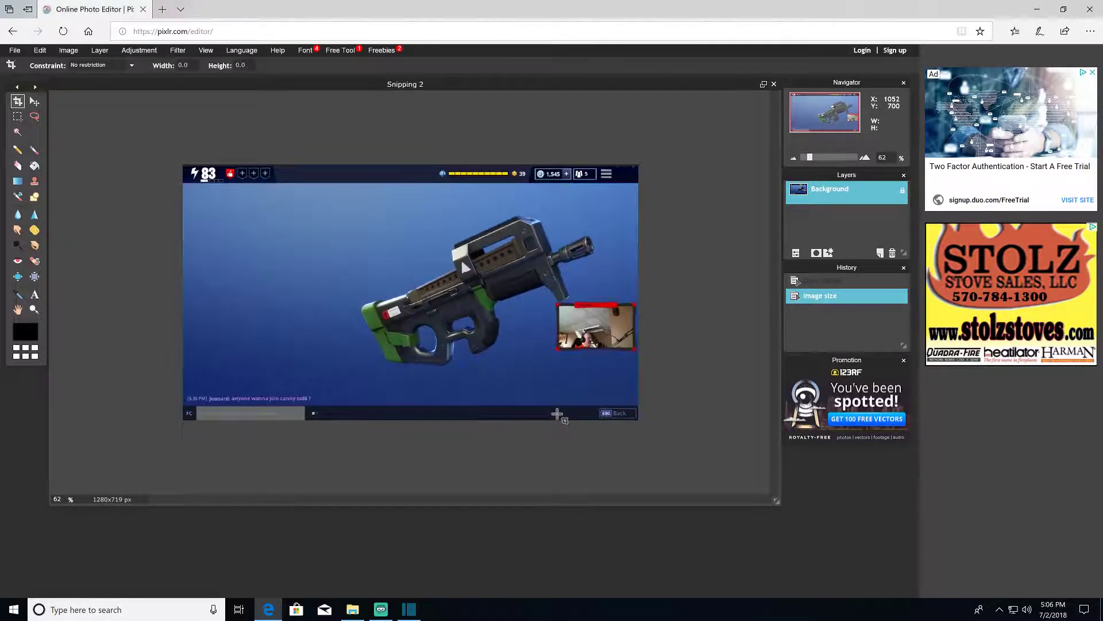
scroll(559, 418, "up", 2)
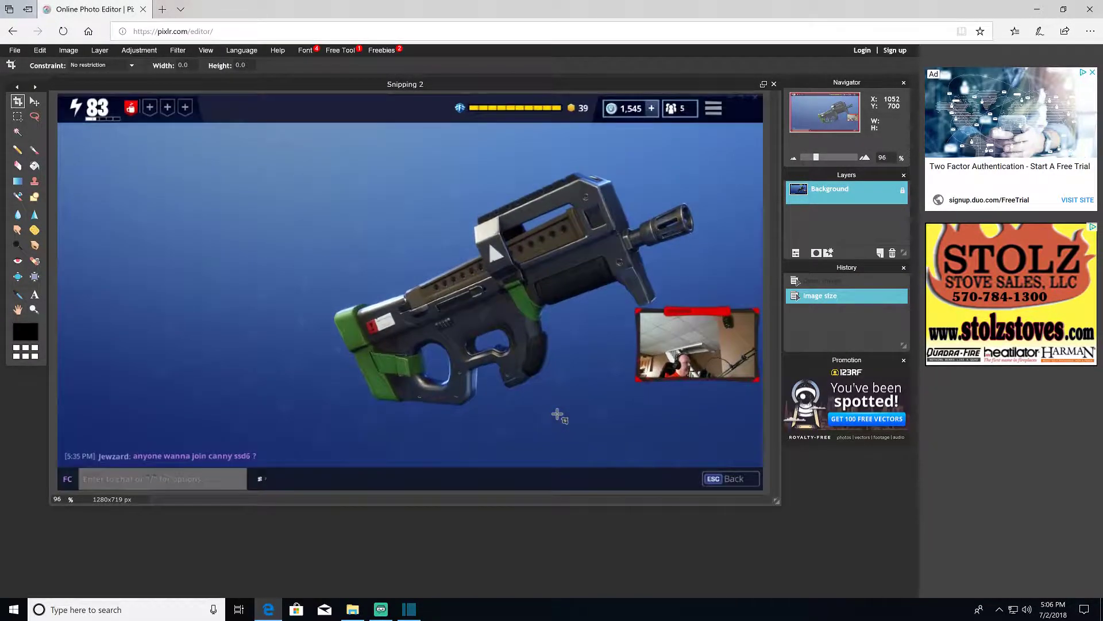
scroll(558, 416, "down", 1)
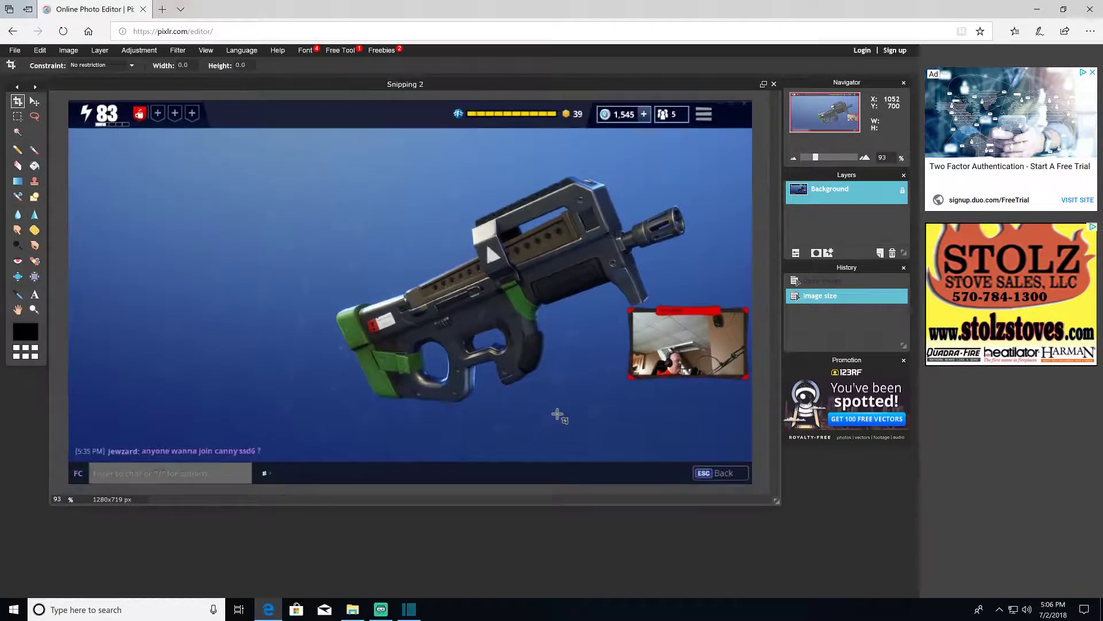
left_click(36, 295)
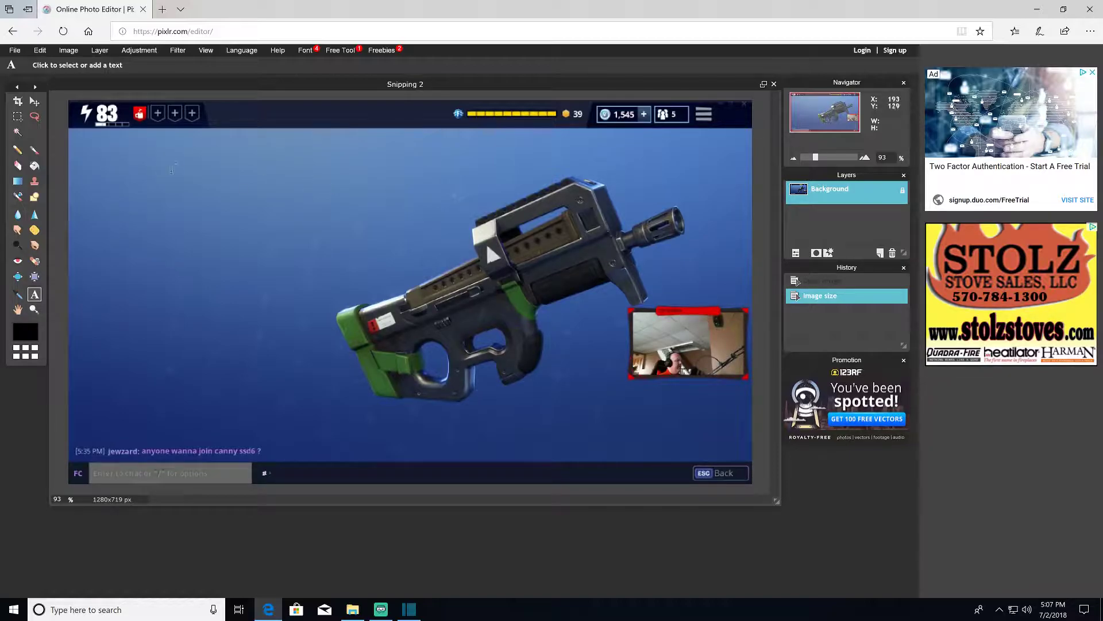
left_click(89, 158)
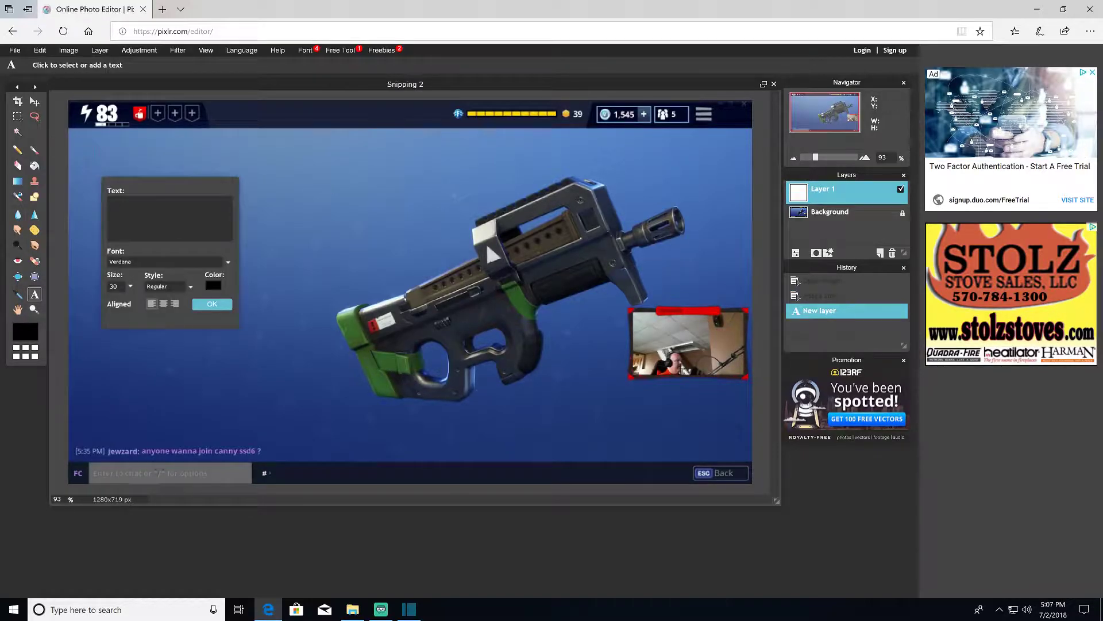
type("Bob")
type("cat Revie")
type("s")
key("BackSpace")
type("w")
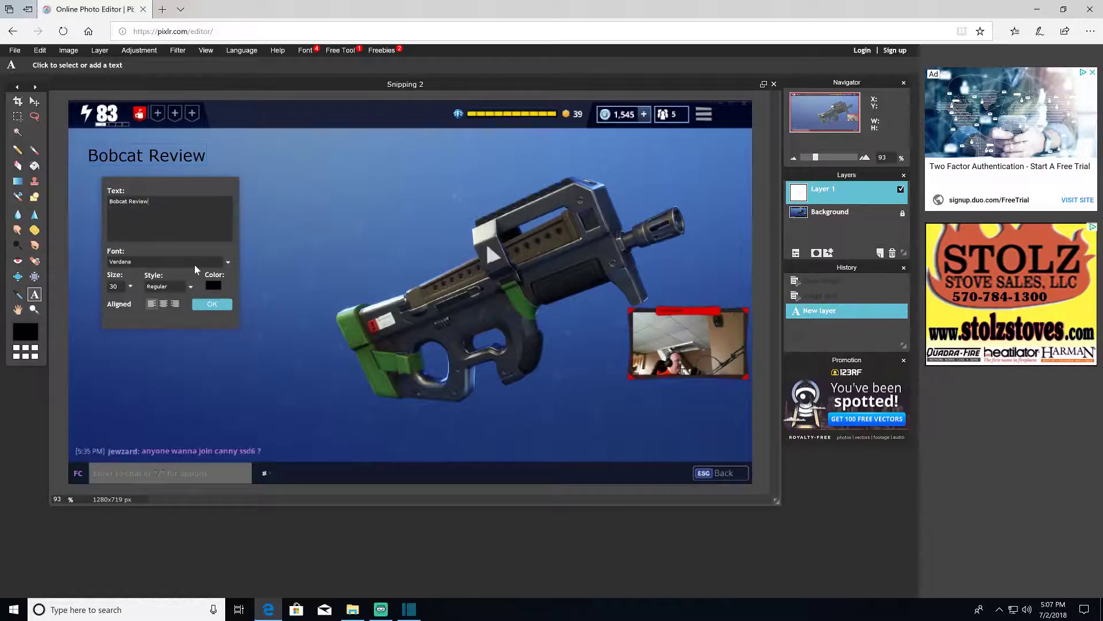
Change the title text's font to Britannic Bold
left_click(194, 264)
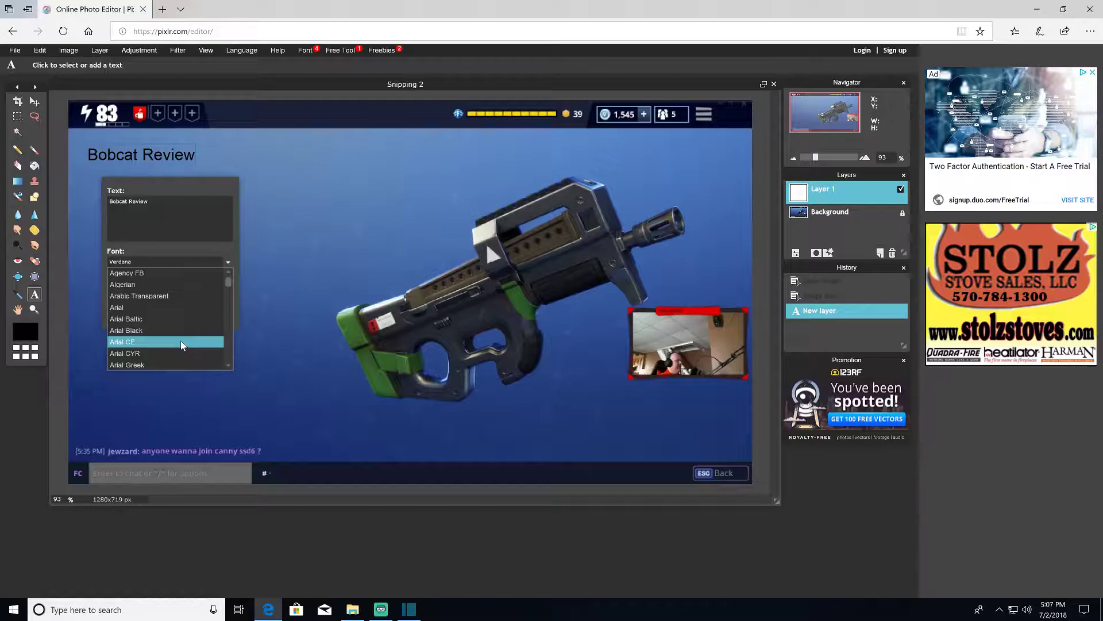
scroll(181, 341, "down", 5)
scroll(175, 356, "down", 4)
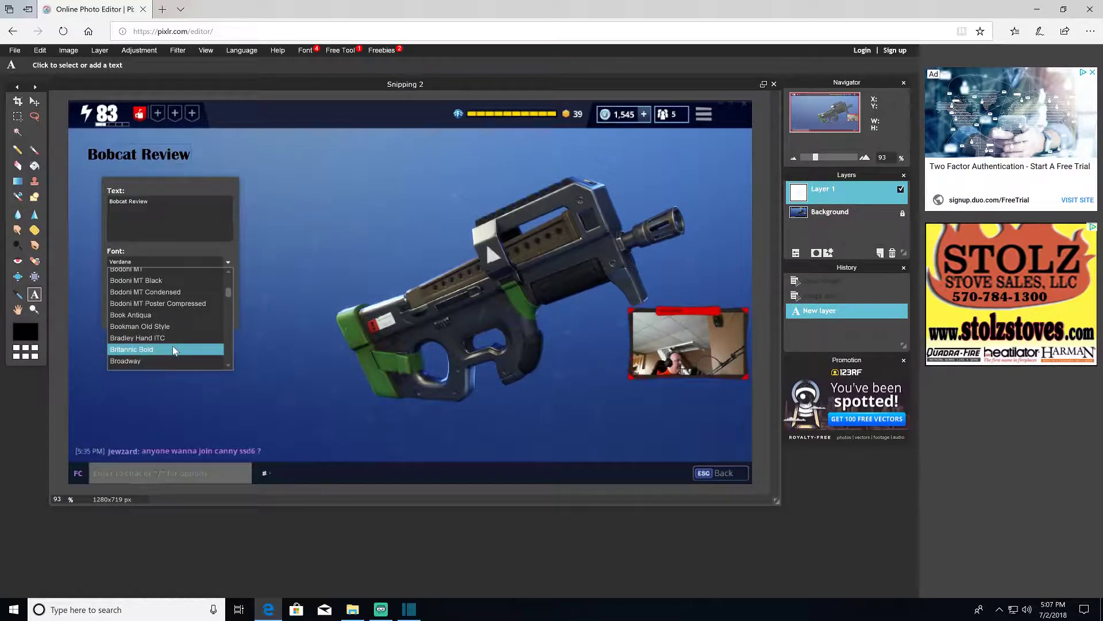
left_click(174, 349)
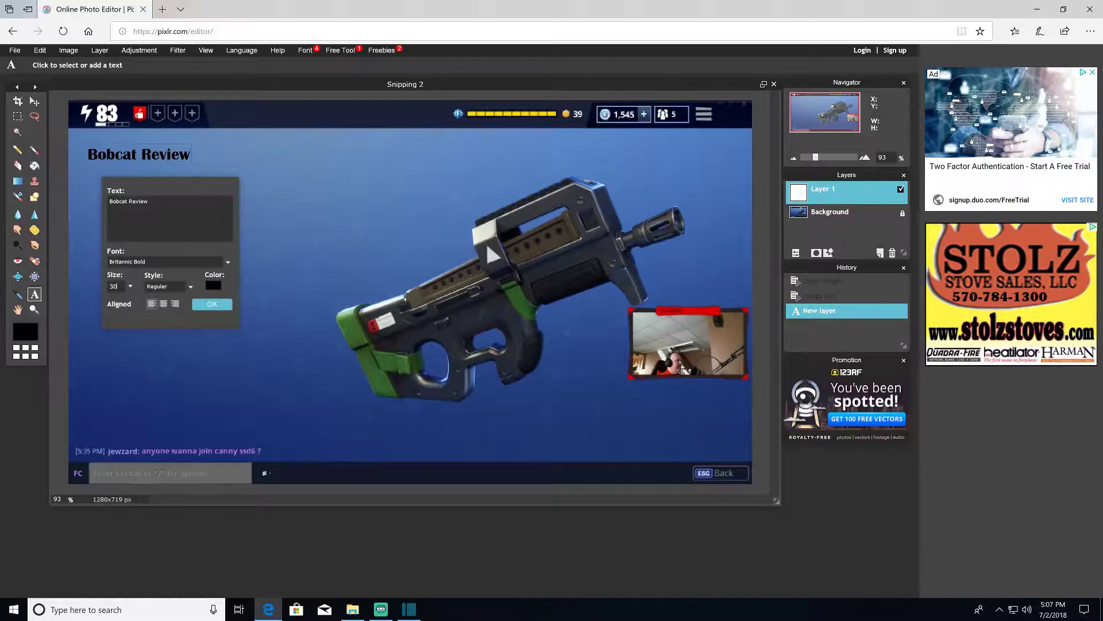
Set the title text's size to 125 and shift it slightly up and left toward the image's upper-left corner
key("BackSpace")
key("BackSpace")
type("50")
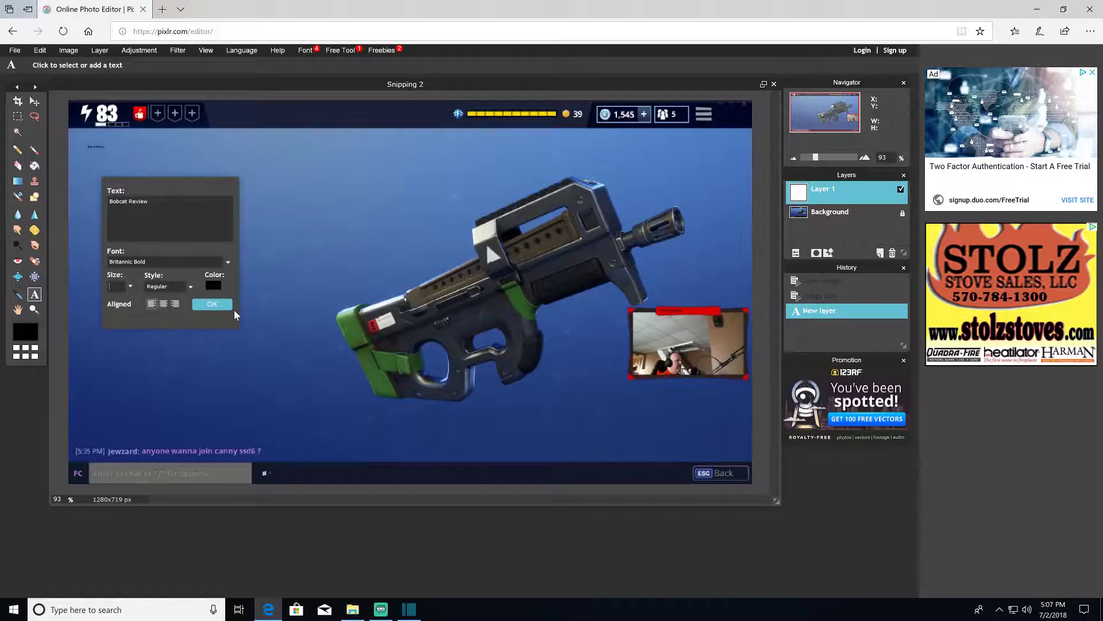
key("BackSpace")
key("BackSpace")
type("150")
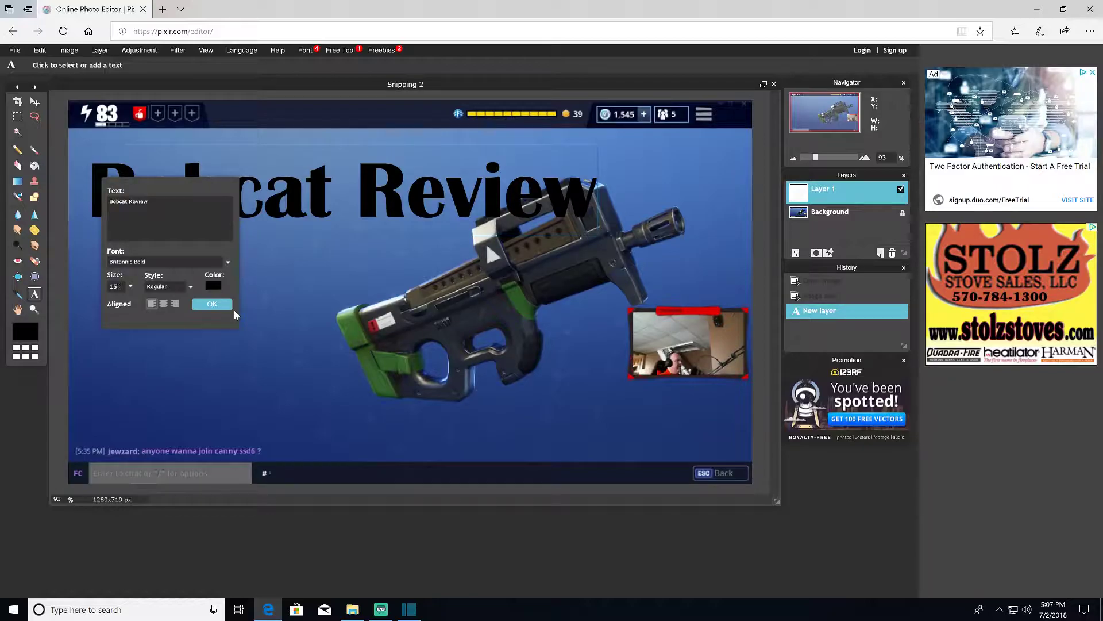
key("BackSpace")
left_click_drag(208, 188, 247, 322)
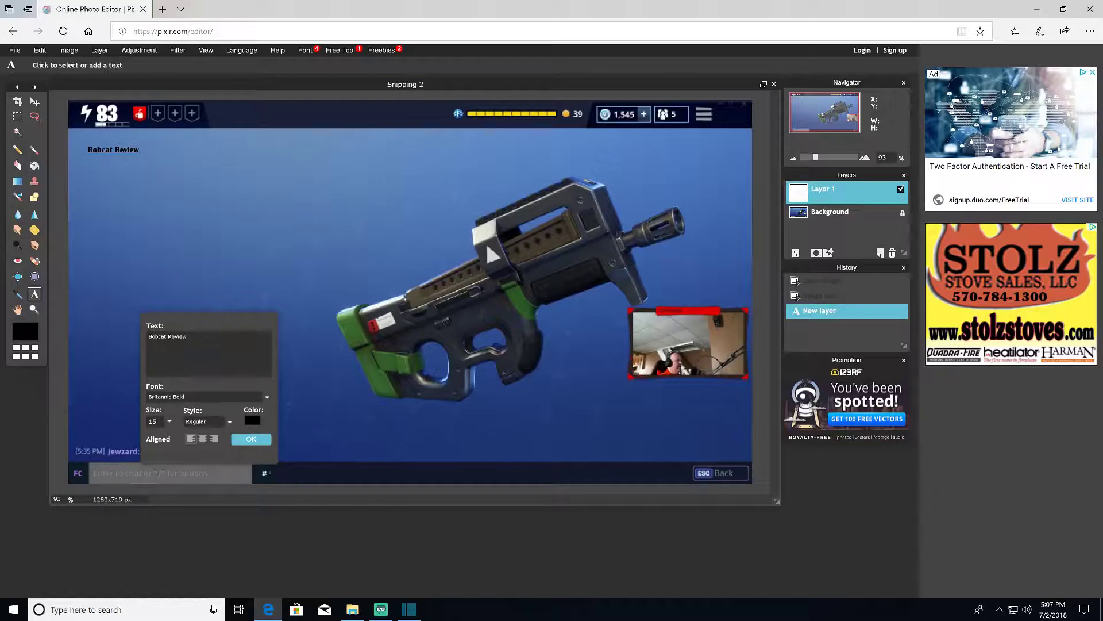
key("BackSpace")
type("25")
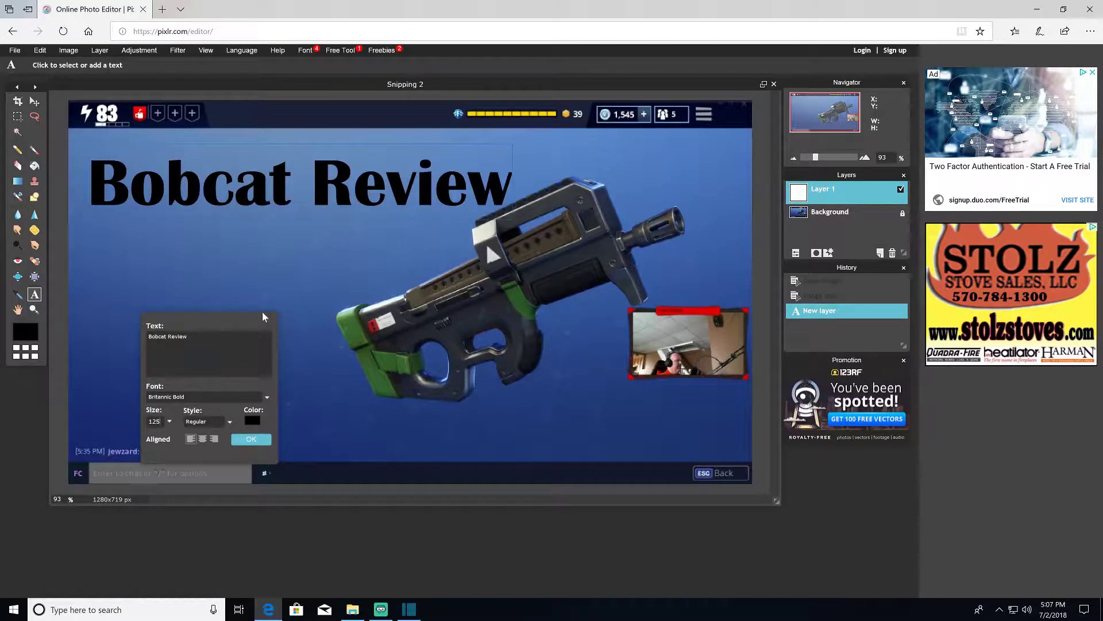
left_click_drag(355, 184, 331, 175)
mouse_move(365, 174)
left_mouse_down()
mouse_move(352, 173)
mouse_move(405, 209)
mouse_move(529, 180)
mouse_move(446, 242)
mouse_move(356, 175)
left_mouse_up()
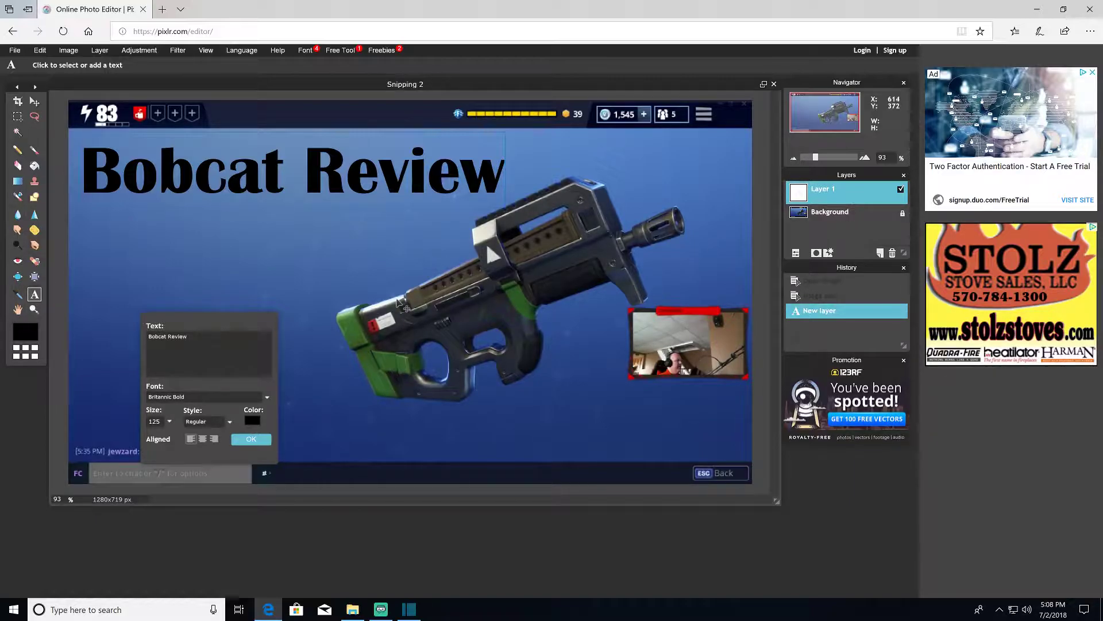
Keep the "Bobcat Review" title in Regular style and colour it white using the web colour palette
left_click(205, 422)
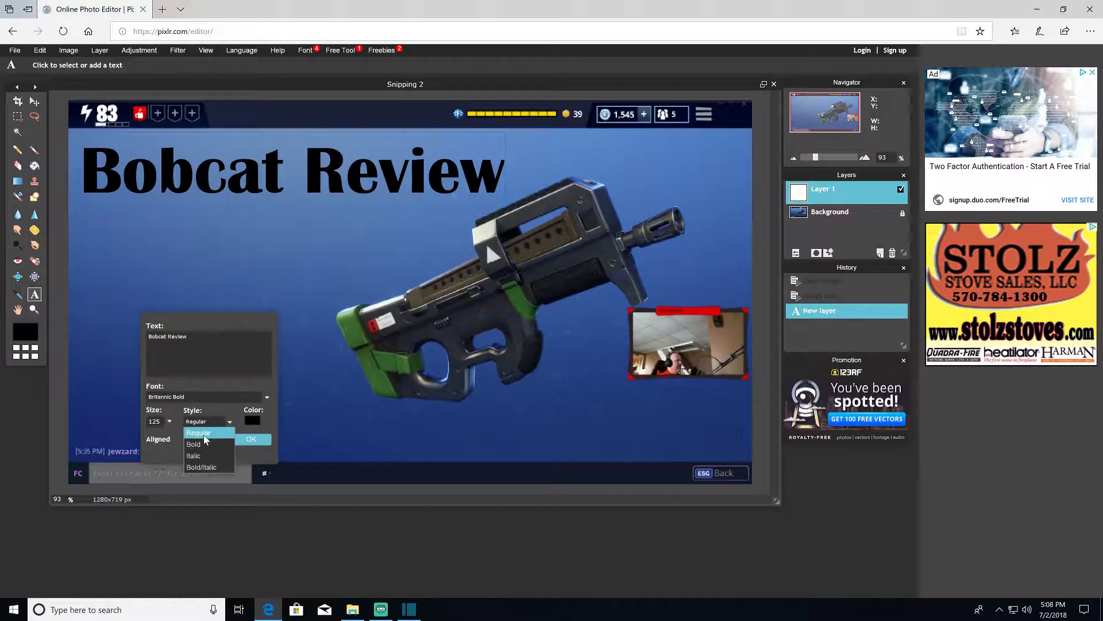
left_click(203, 434)
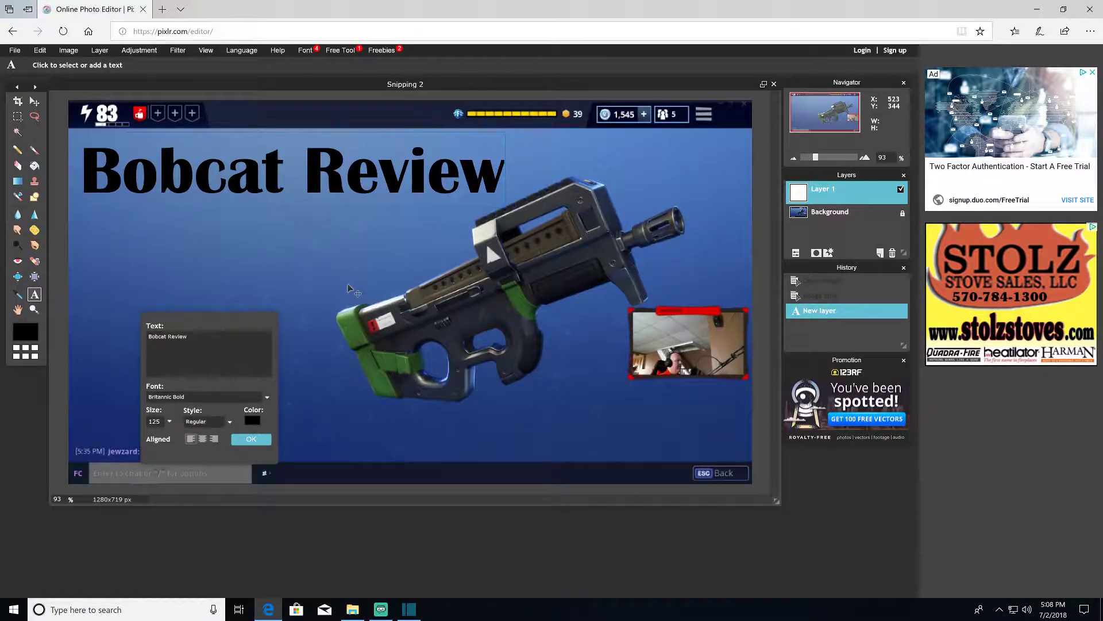
left_click(252, 420)
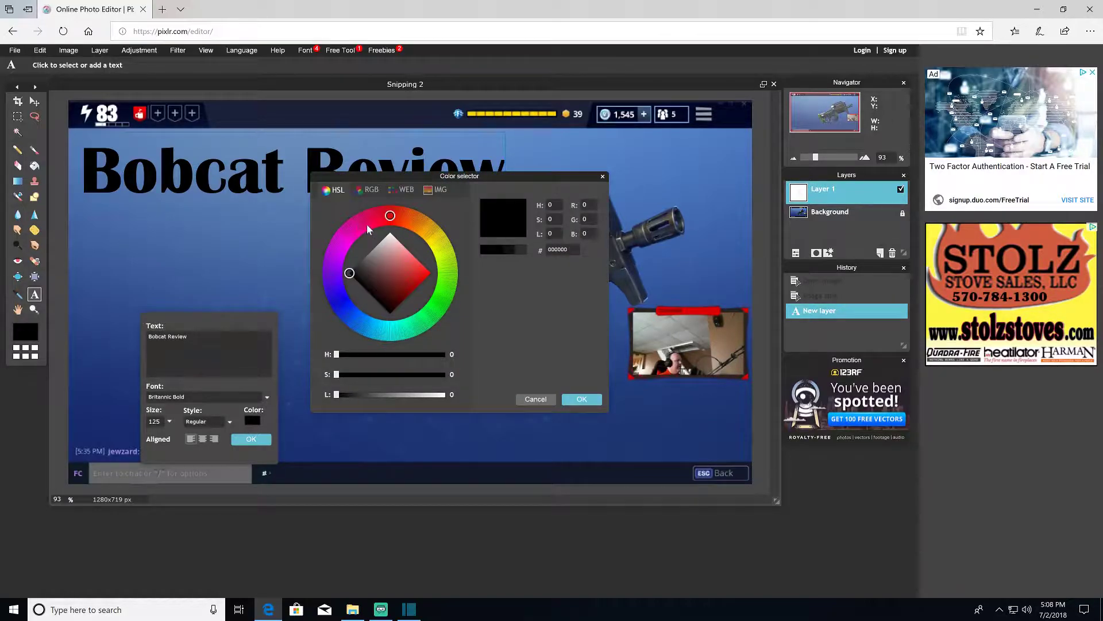
left_click(391, 192)
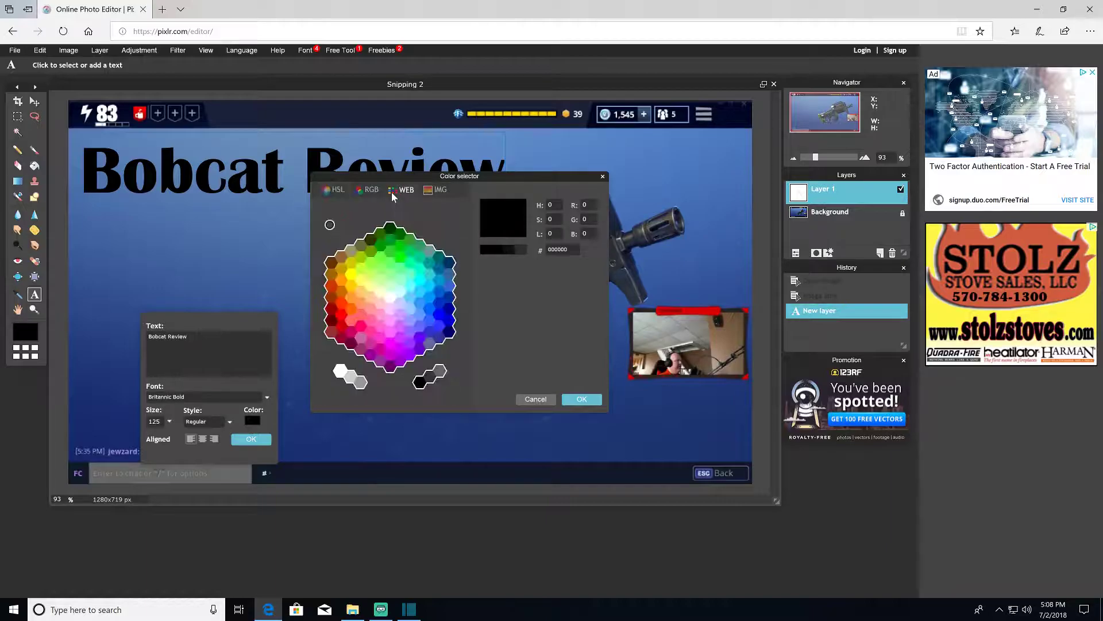
left_click(332, 294)
left_click(341, 371)
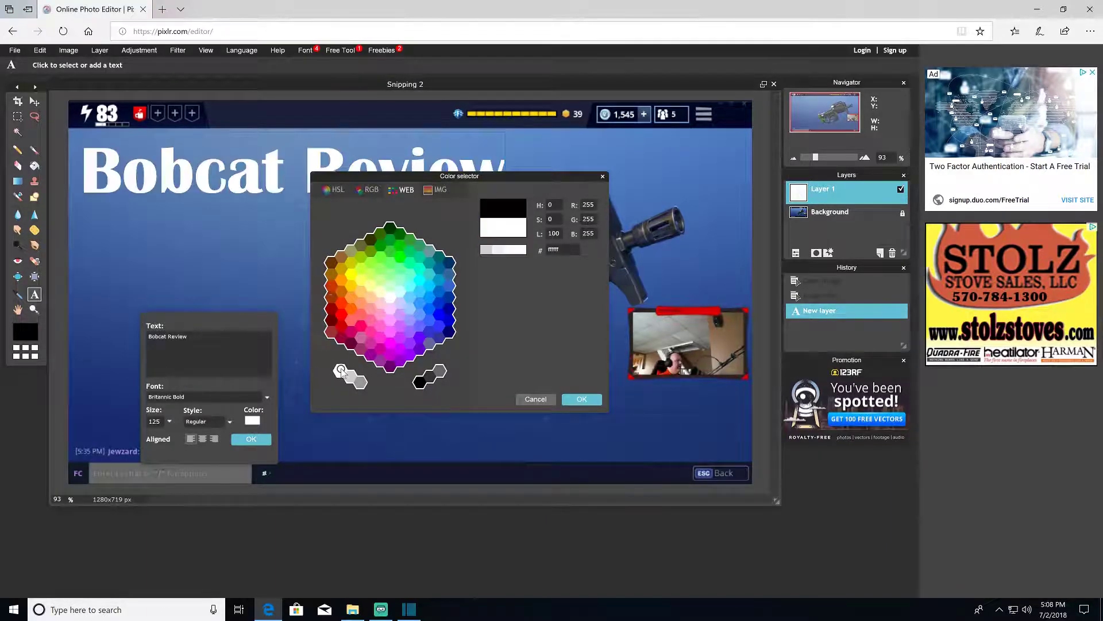
Try dark blue and pale pink web colours on the title text, keeping the whole title in view
left_click_drag(480, 179, 437, 262)
left_click(375, 371)
left_click(404, 376)
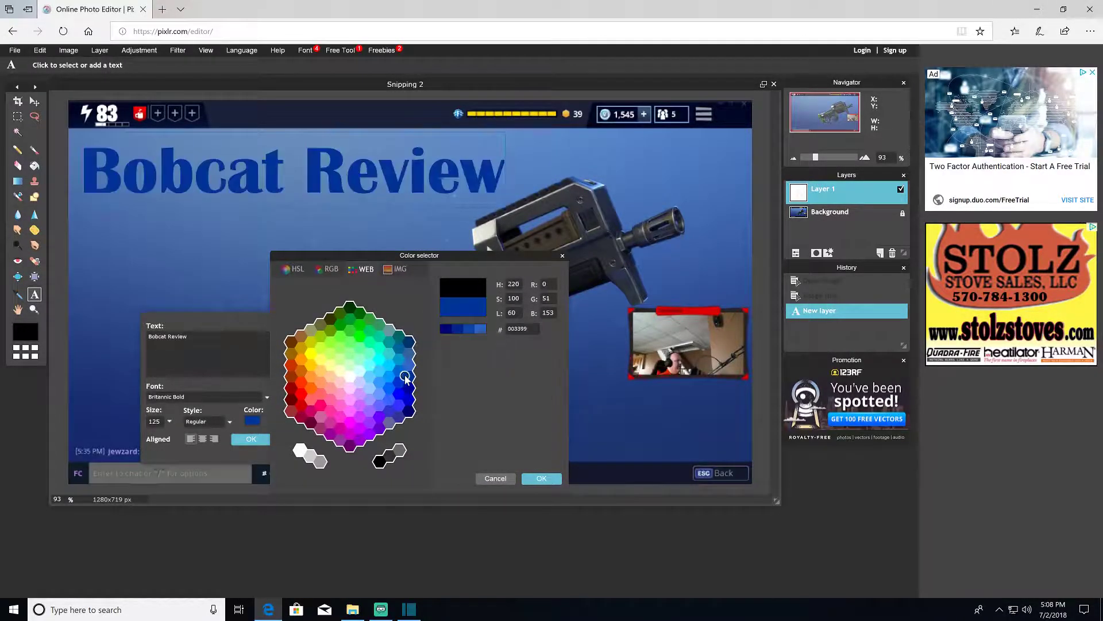
left_click(347, 386)
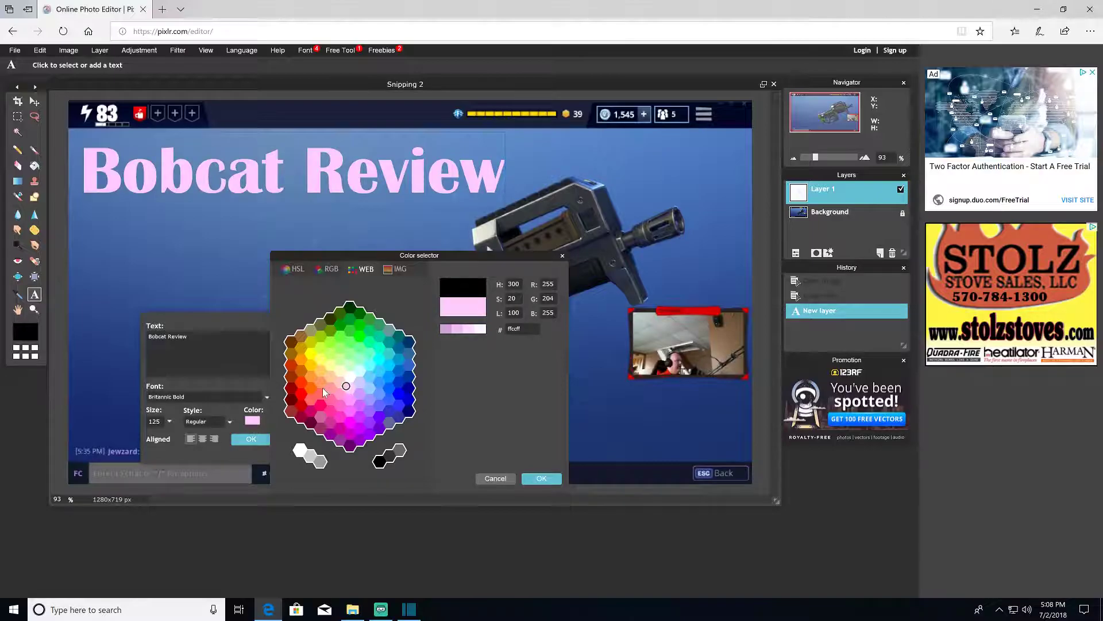
Return the title text's colour to white and apply the finished text to the image
left_click(300, 450)
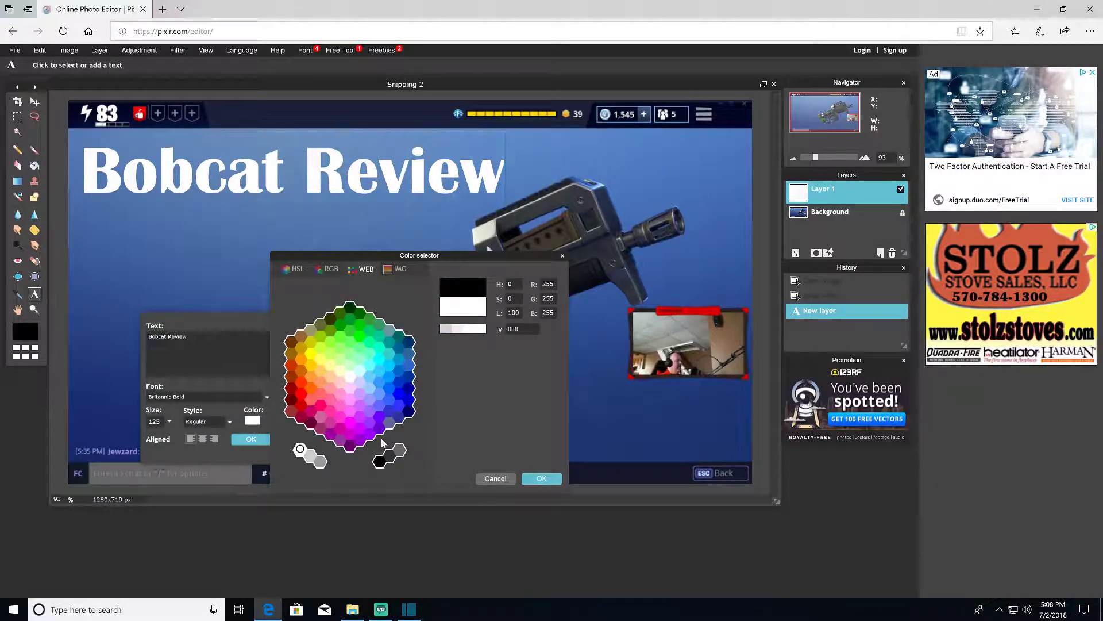
left_click(541, 480)
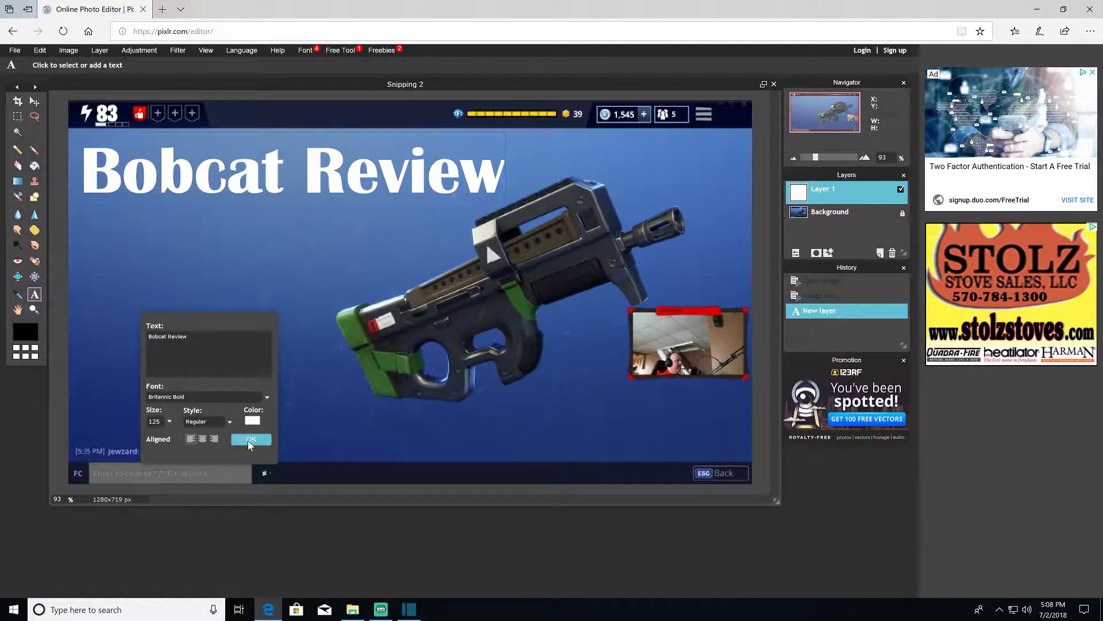
left_click(250, 440)
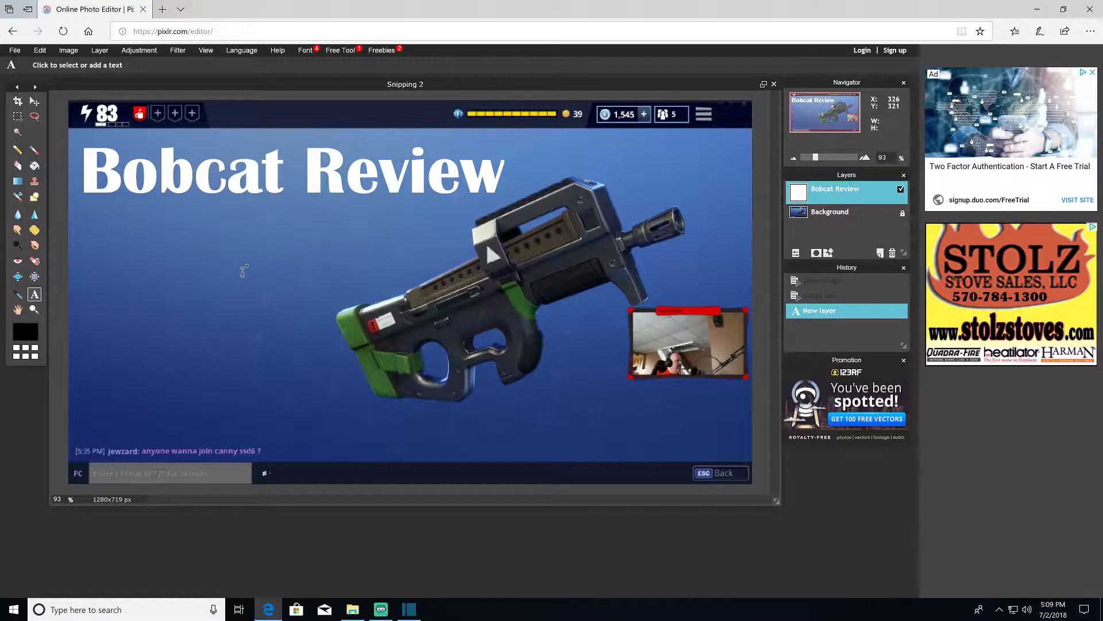
Save the image to the Desktop as "Snipping 2 YouTube" in JPEG format at quality 100, and open the saved file
left_click(23, 54)
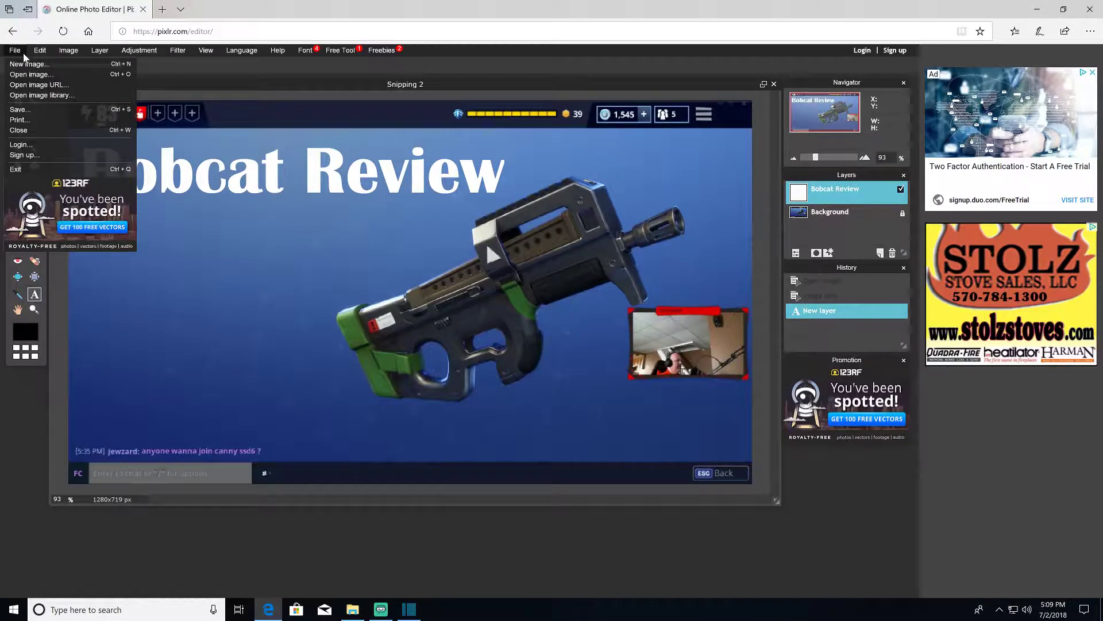
left_click(23, 109)
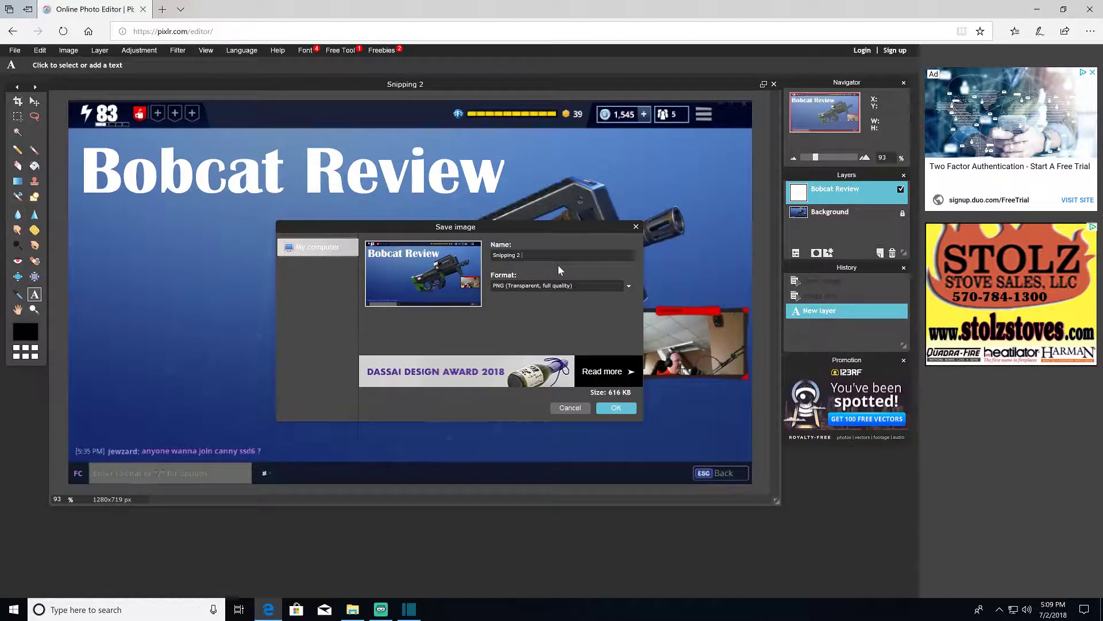
type("YouTube")
left_click(588, 283)
left_click(564, 296)
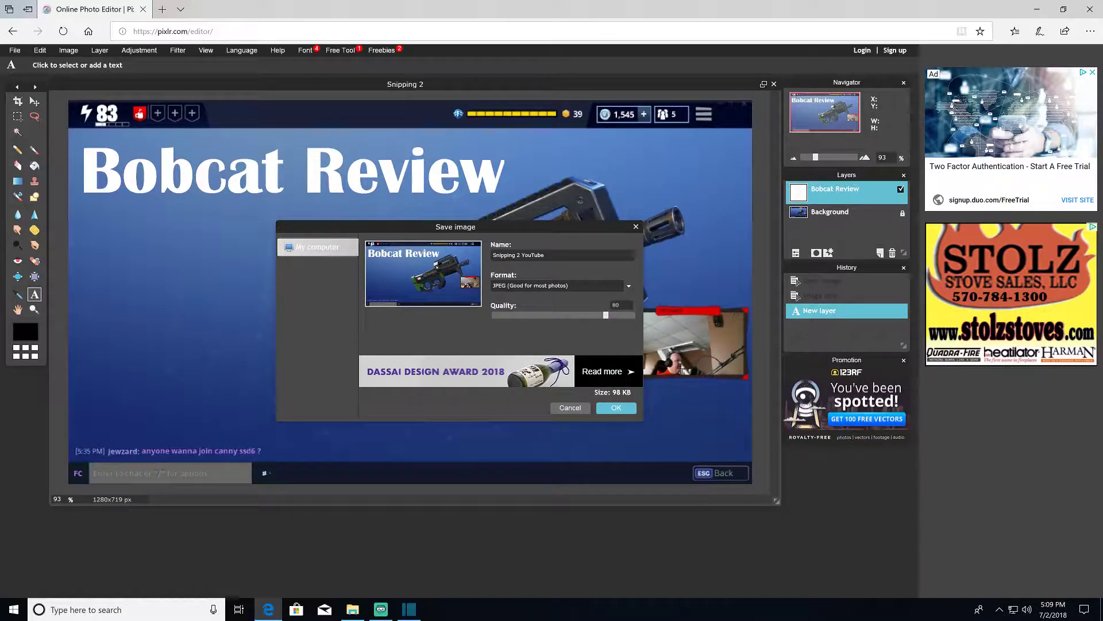
left_click_drag(607, 316, 640, 316)
left_click(615, 409)
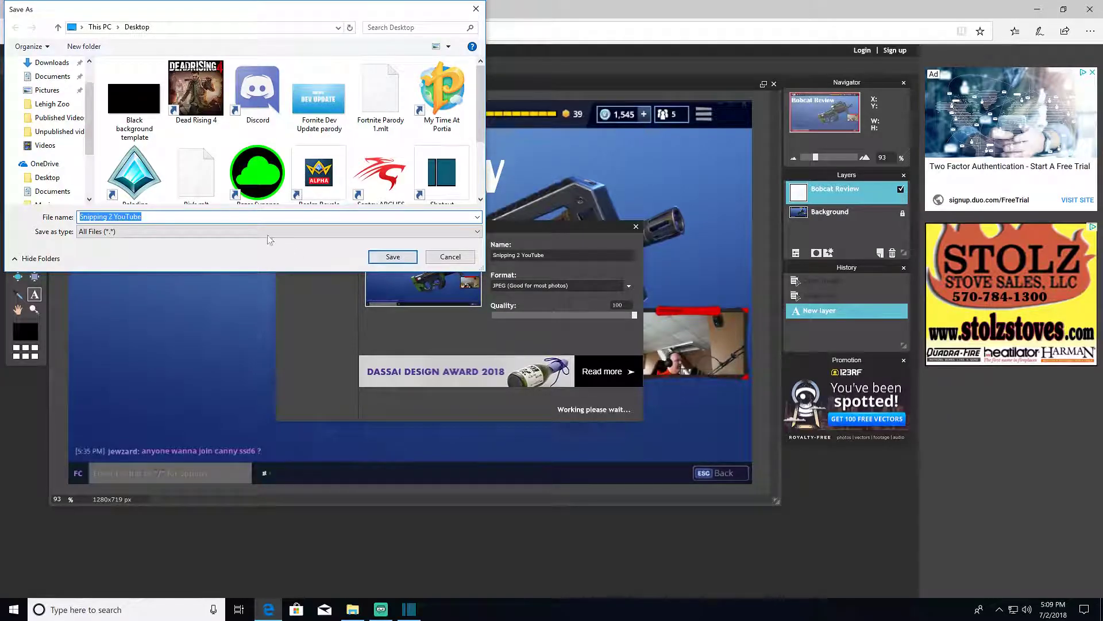
left_click(394, 255)
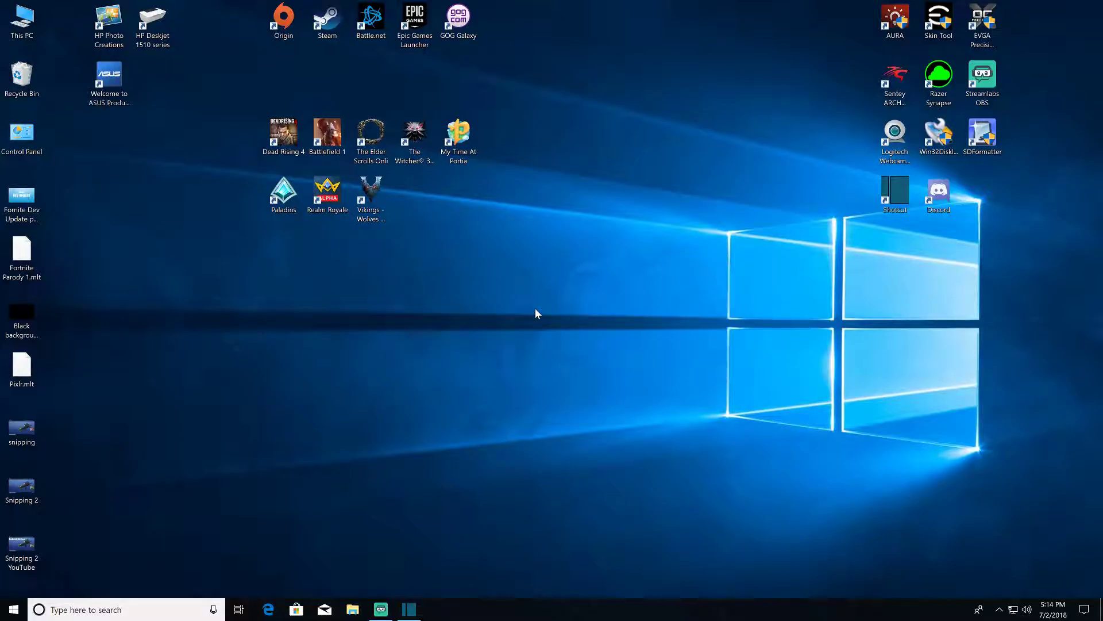
double_click(34, 545)
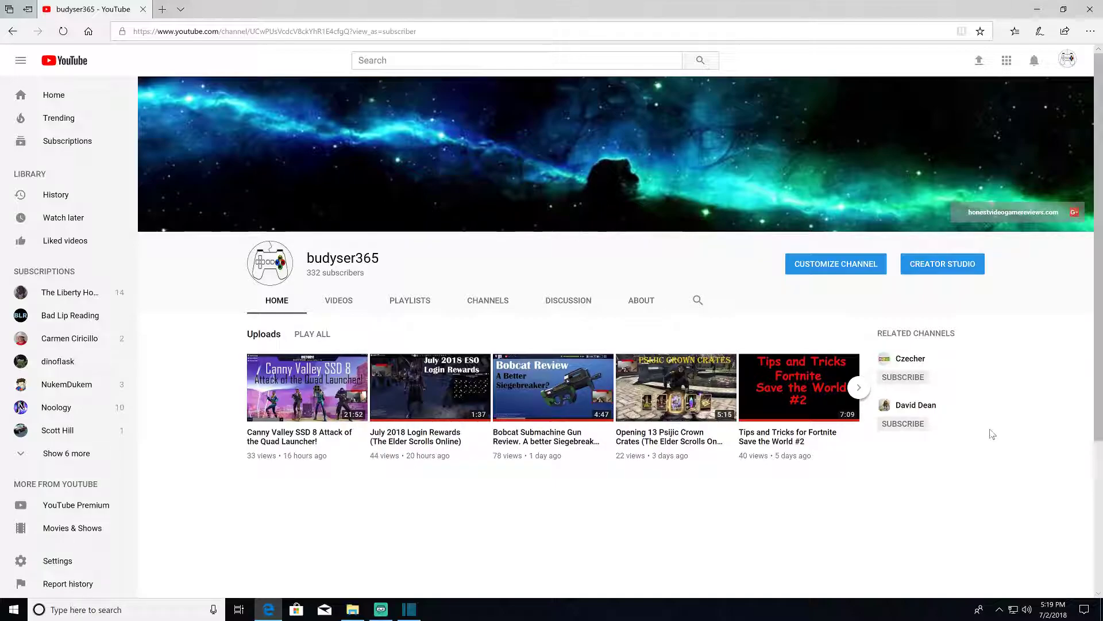
In YouTube's Creator Studio, open the Bobcat Submachine Gun Review video for editing and reveal its custom thumbnail's options
left_click(951, 273)
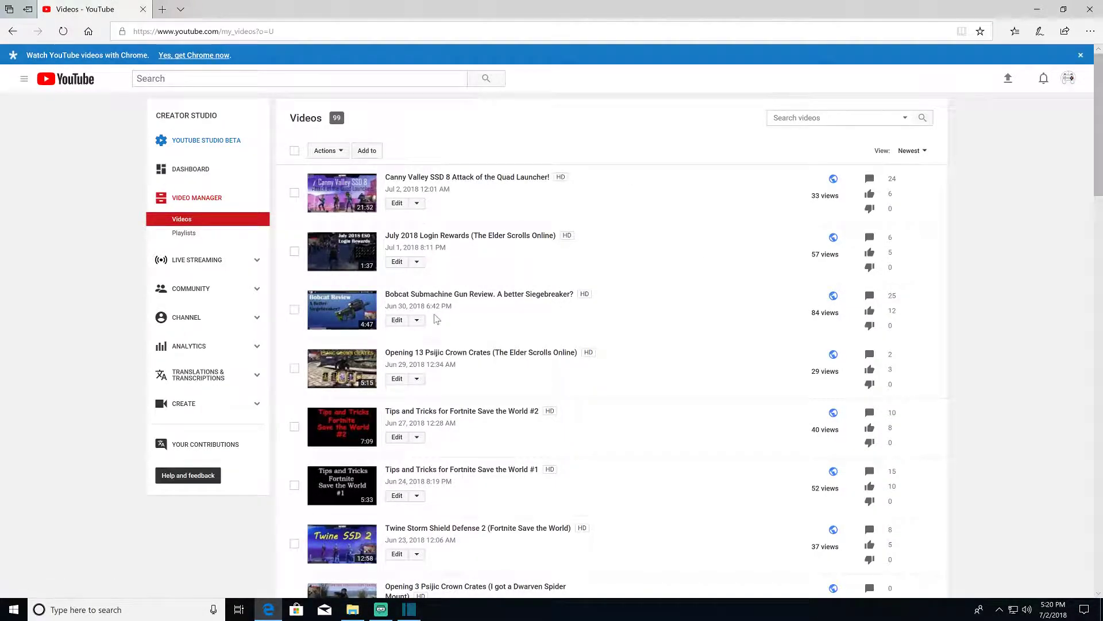
left_click(393, 325)
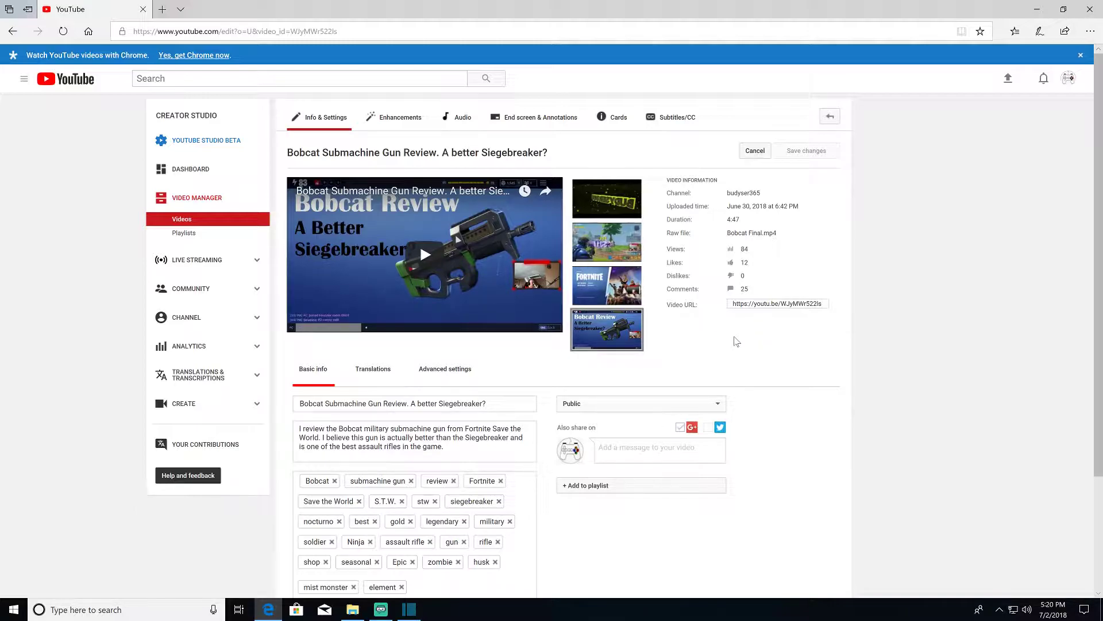
mouse_move(636, 332)
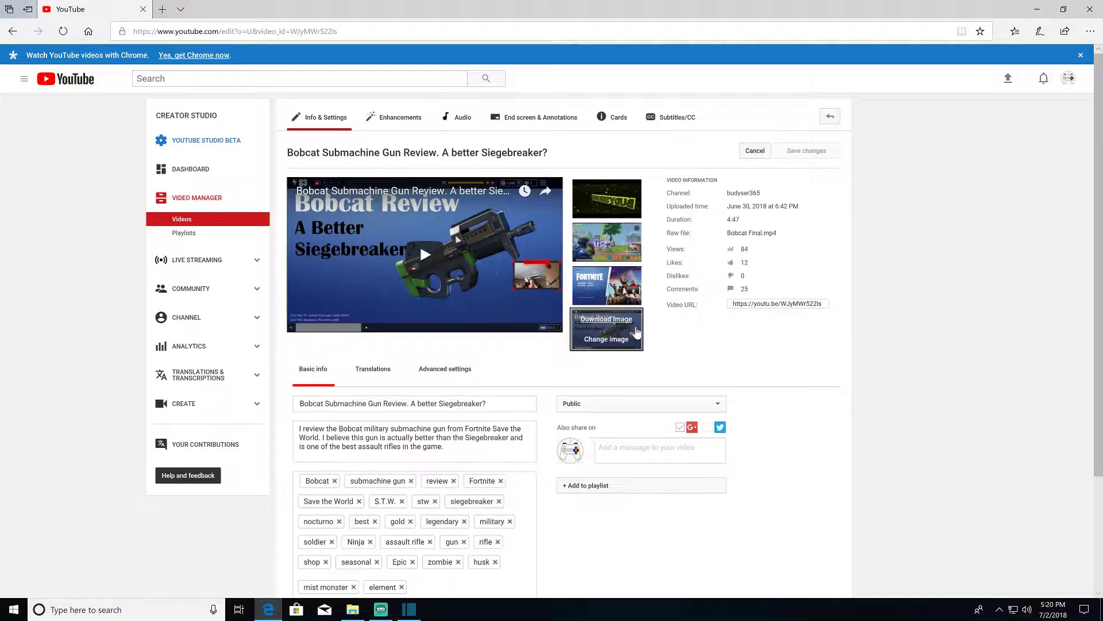